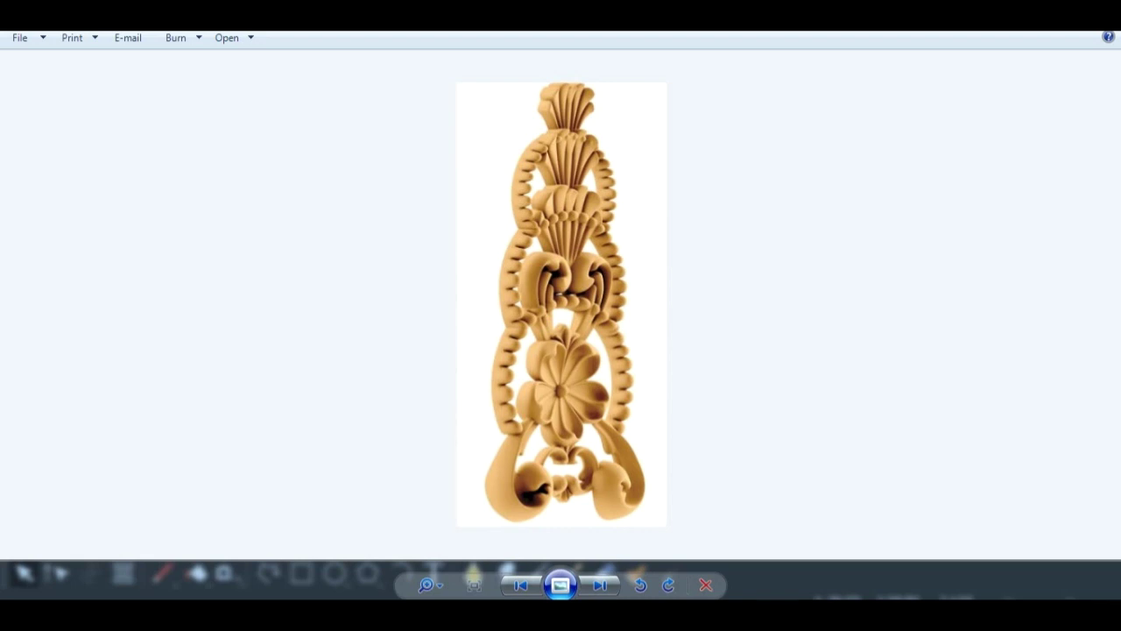
Browse through the carved ornament pictures, examining the floral, scroll and rosette relief designs.
scroll(562, 478, up, 4)
scroll(561, 478, down, 4)
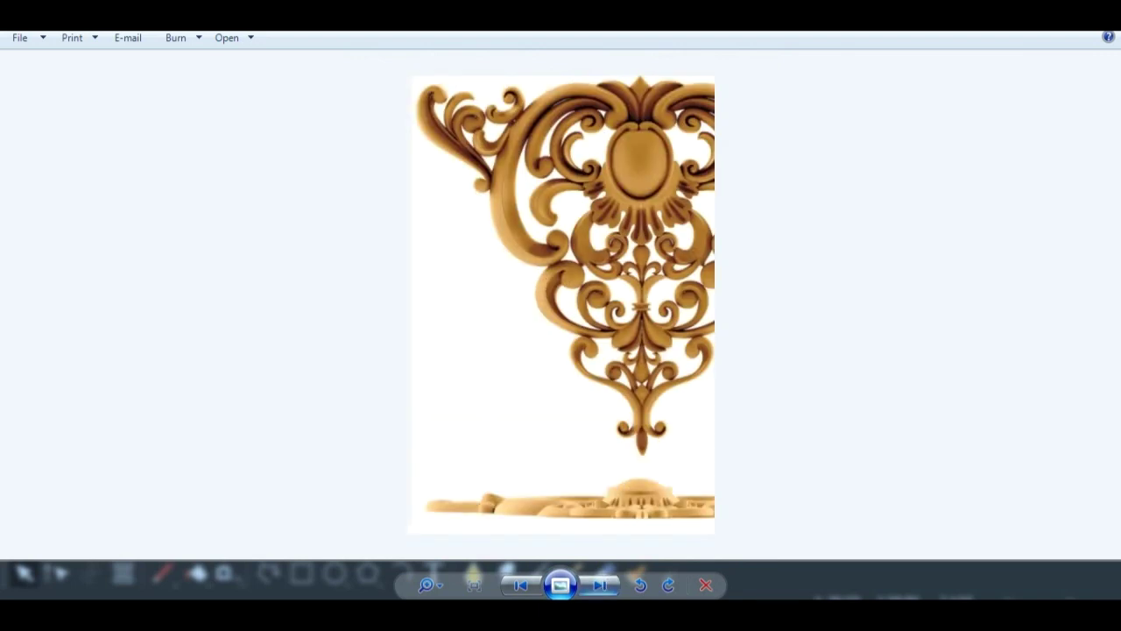
key(Right)
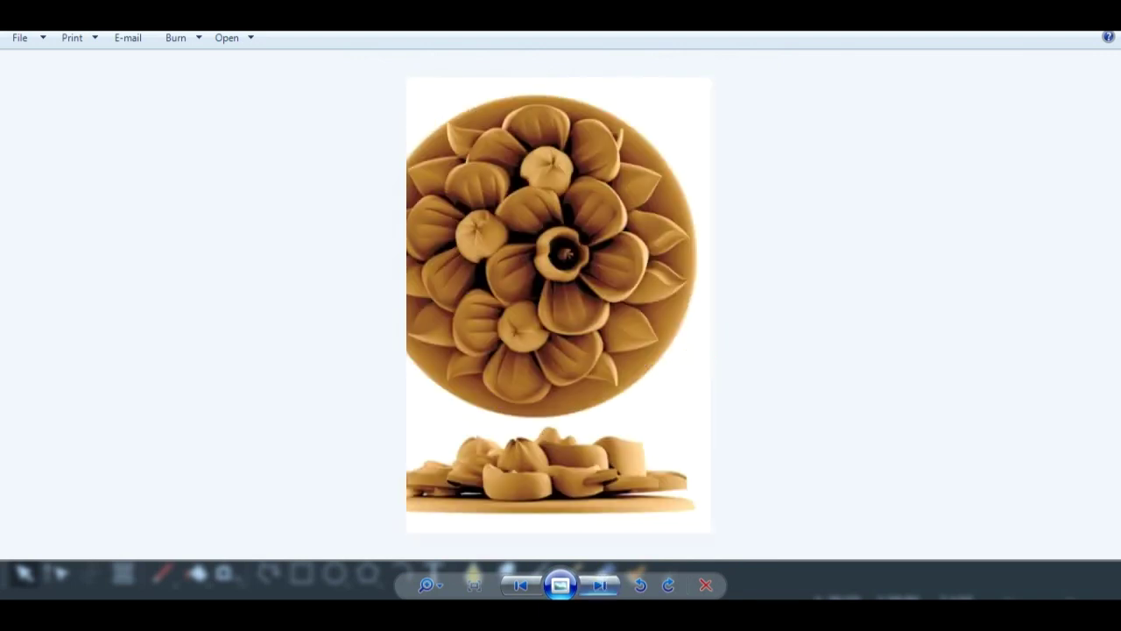
click(600, 585)
key(Right)
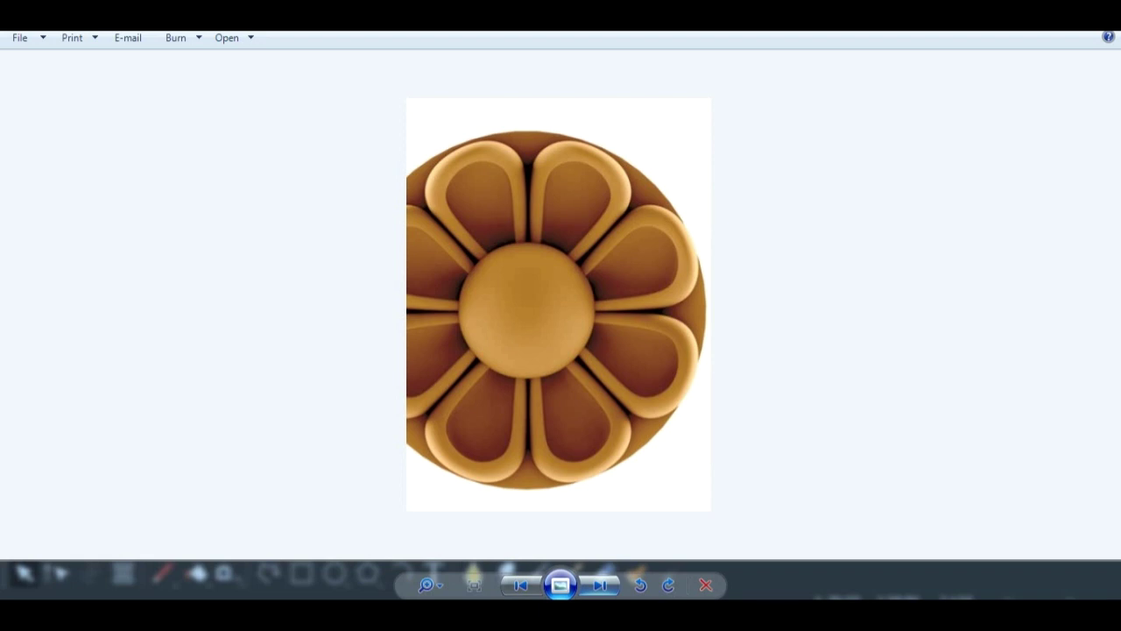
key(Right)
key(Right)
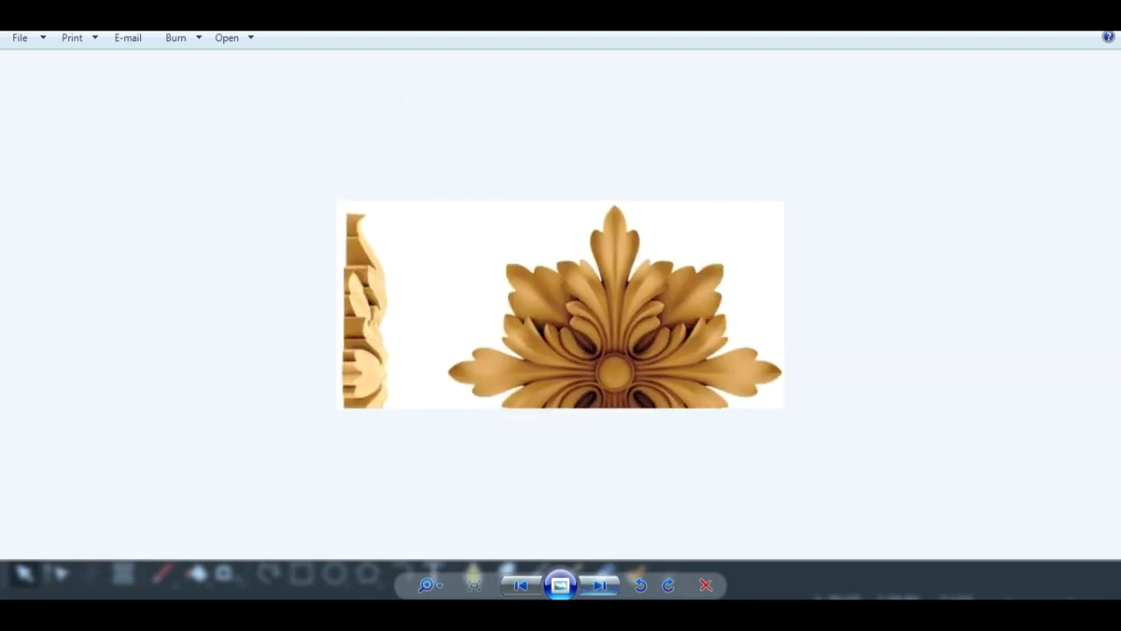
key(Right)
key(Right)
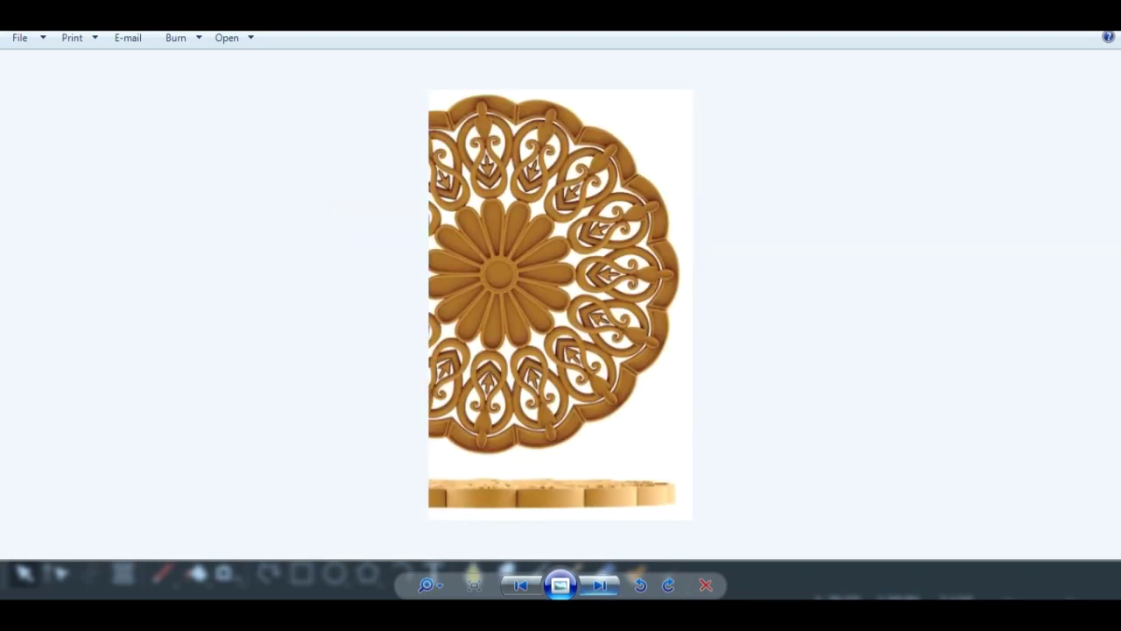
key(Right)
key(Right)
key(Right)
key(Right)
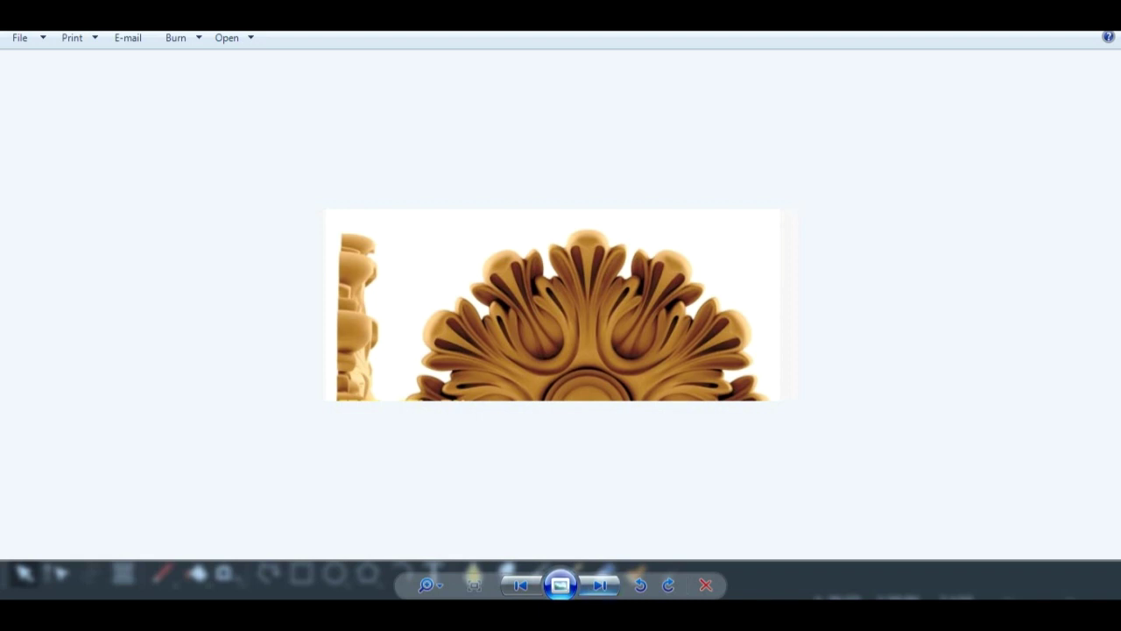
click(600, 584)
click(600, 585)
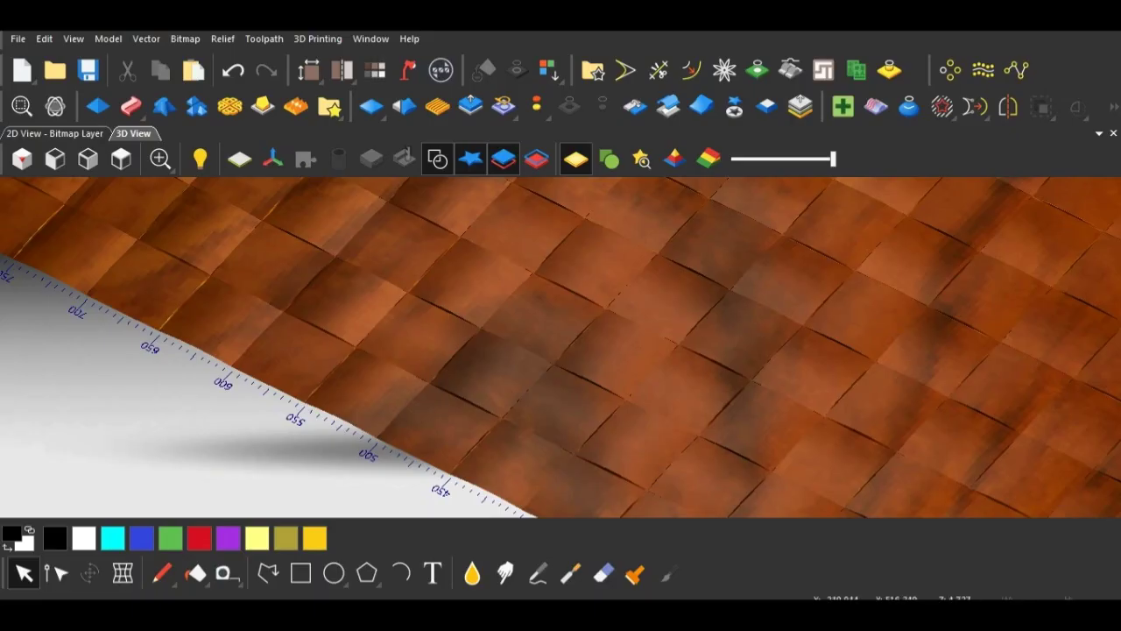
Examine the finished woven relief in the 3D view, both close up and along its ruler edge.
mouse_move(443, 359)
mouse_down()
mouse_move(445, 322)
mouse_move(442, 359)
mouse_up()
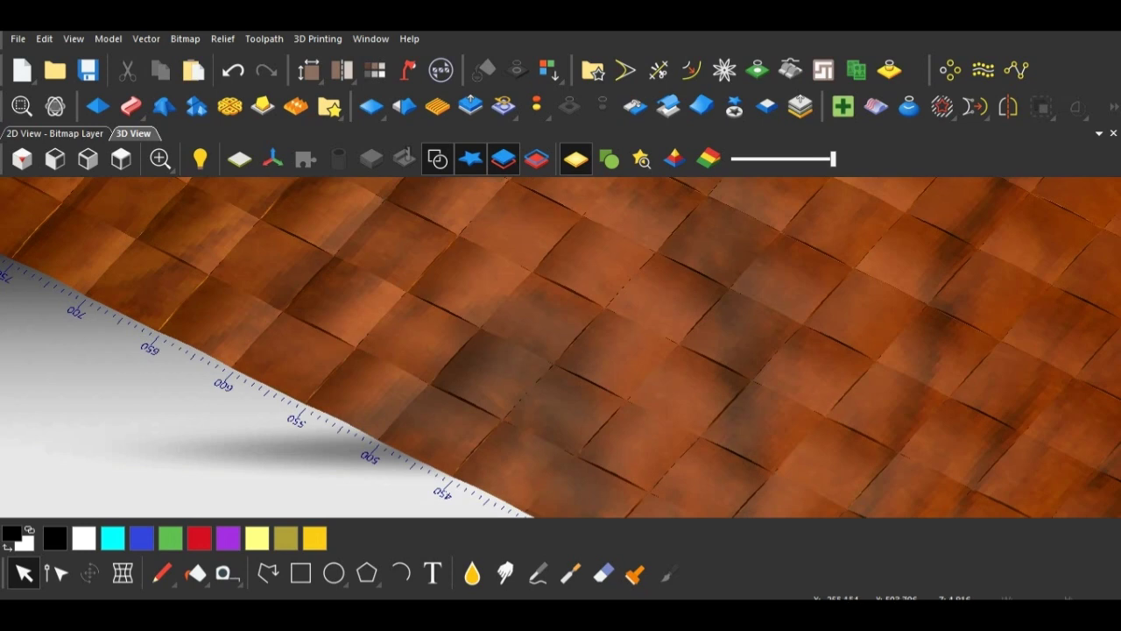
scroll(442, 359, up, 5)
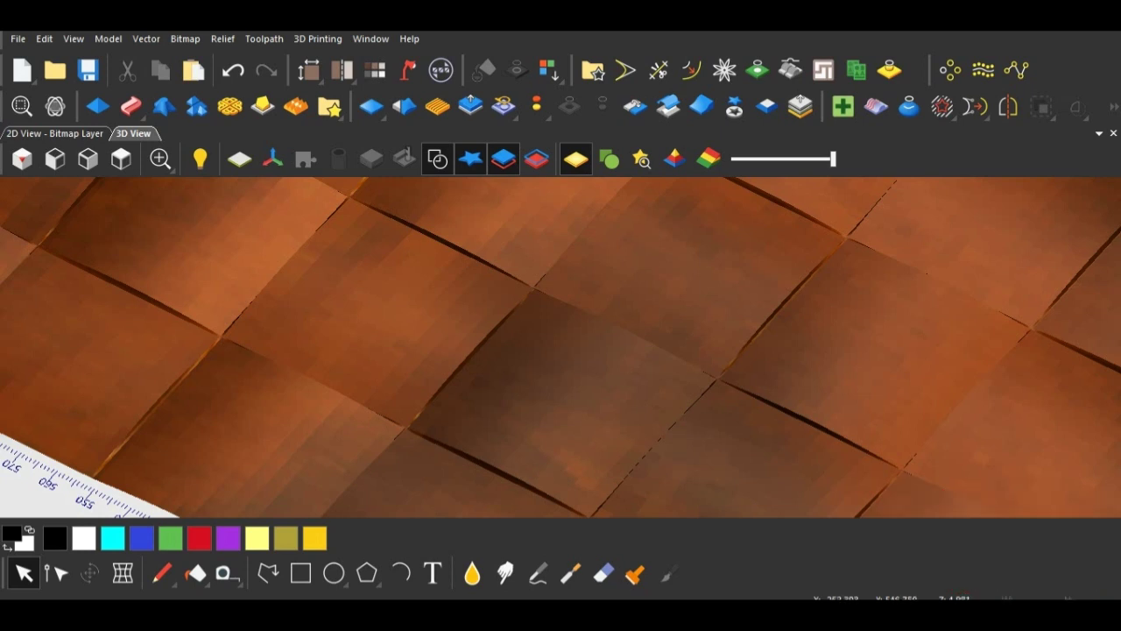
scroll(561, 348, down, 3)
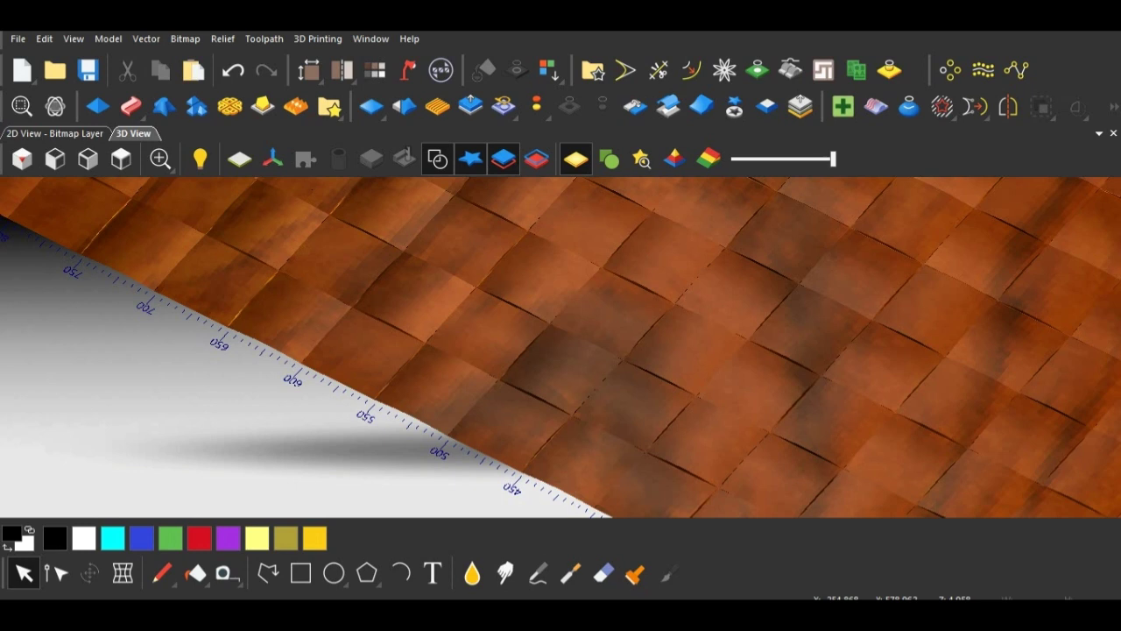
scroll(561, 347, up, 2)
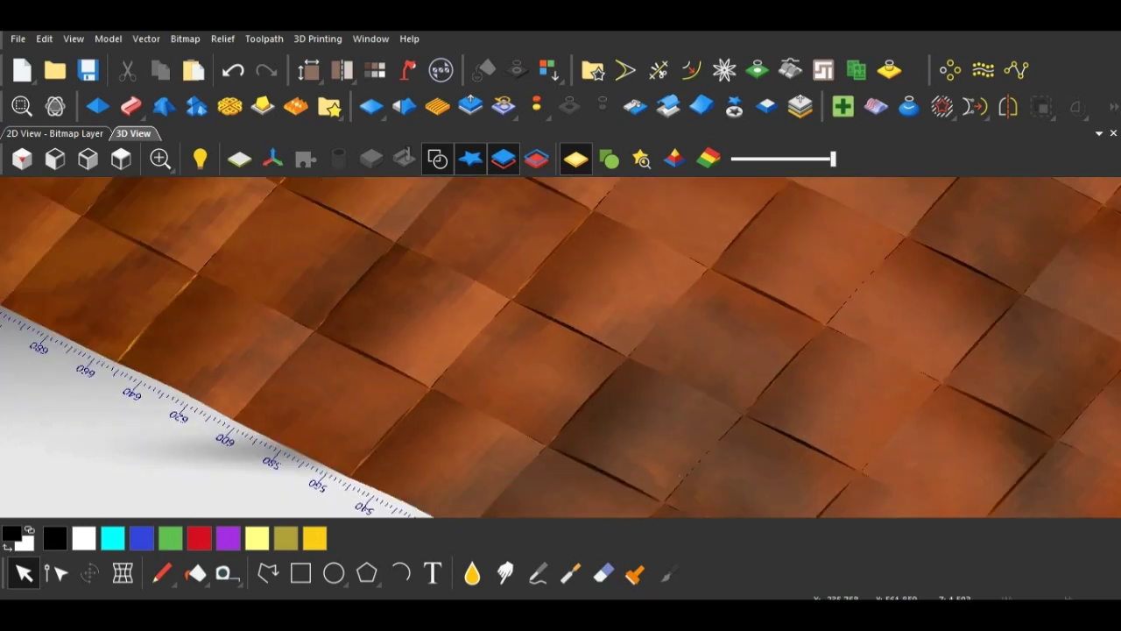
scroll(560, 348, down, 6)
scroll(560, 348, up, 3)
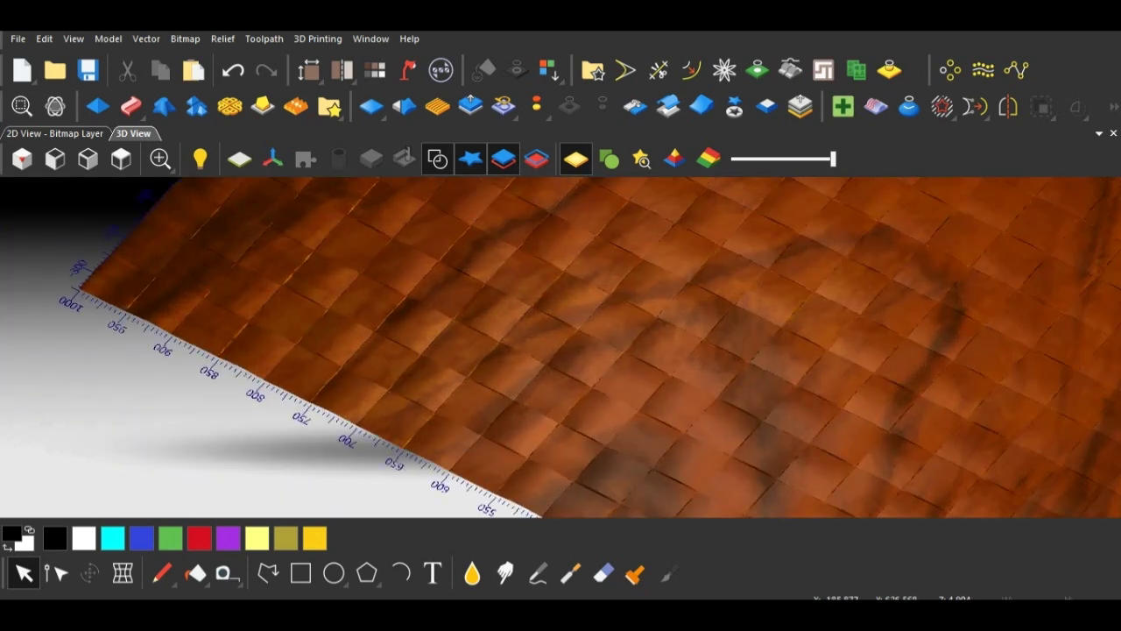
scroll(561, 348, up, 5)
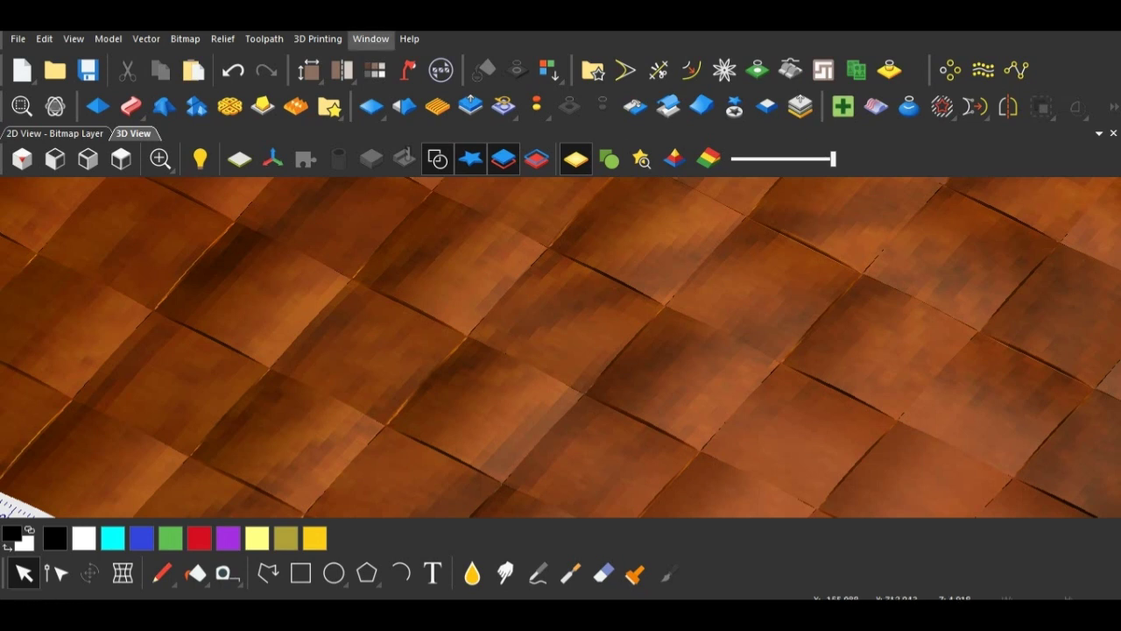
Launch another Autodesk ArtCAM Premium 2018 session and create a new model 650 mm wide and 2000 mm high with a centre origin.
click(22, 615)
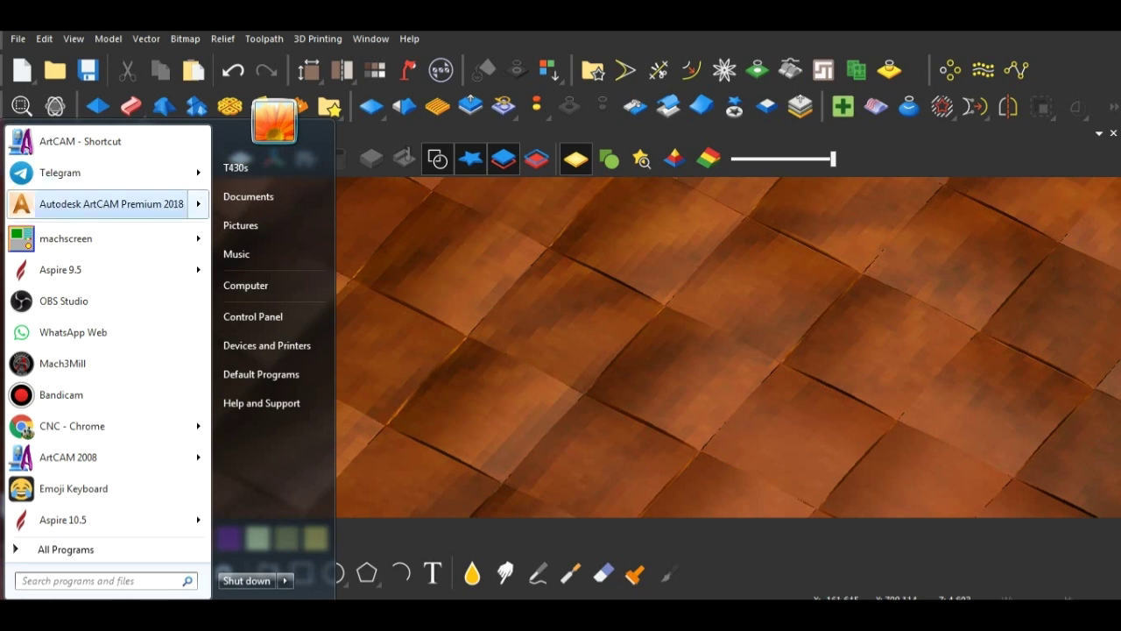
click(111, 204)
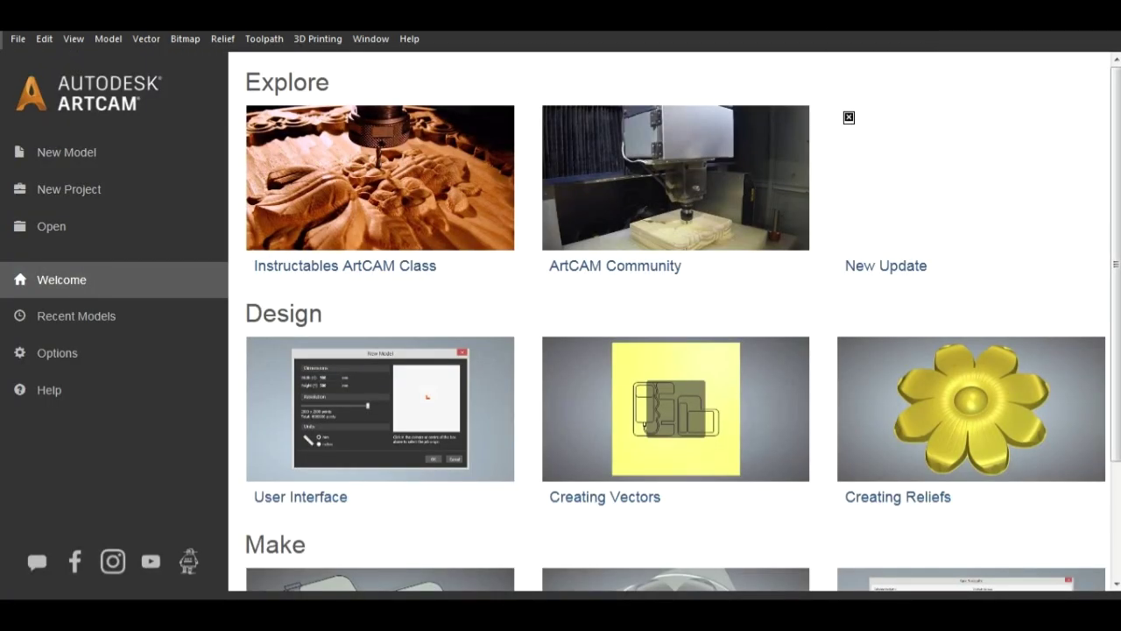
mouse_move(676, 409)
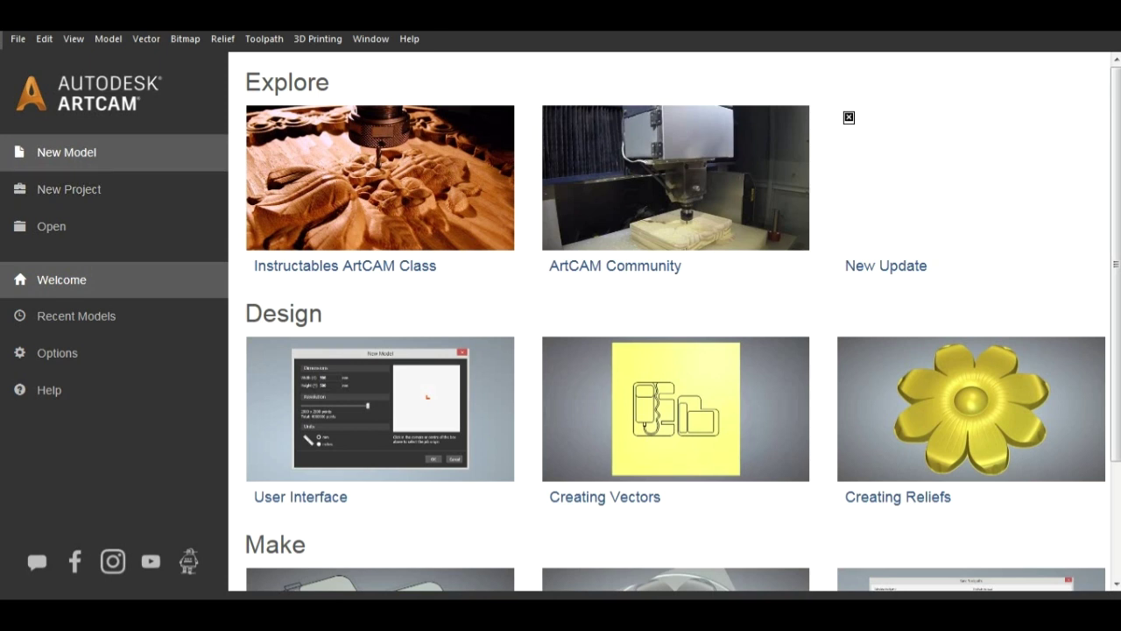
click(67, 151)
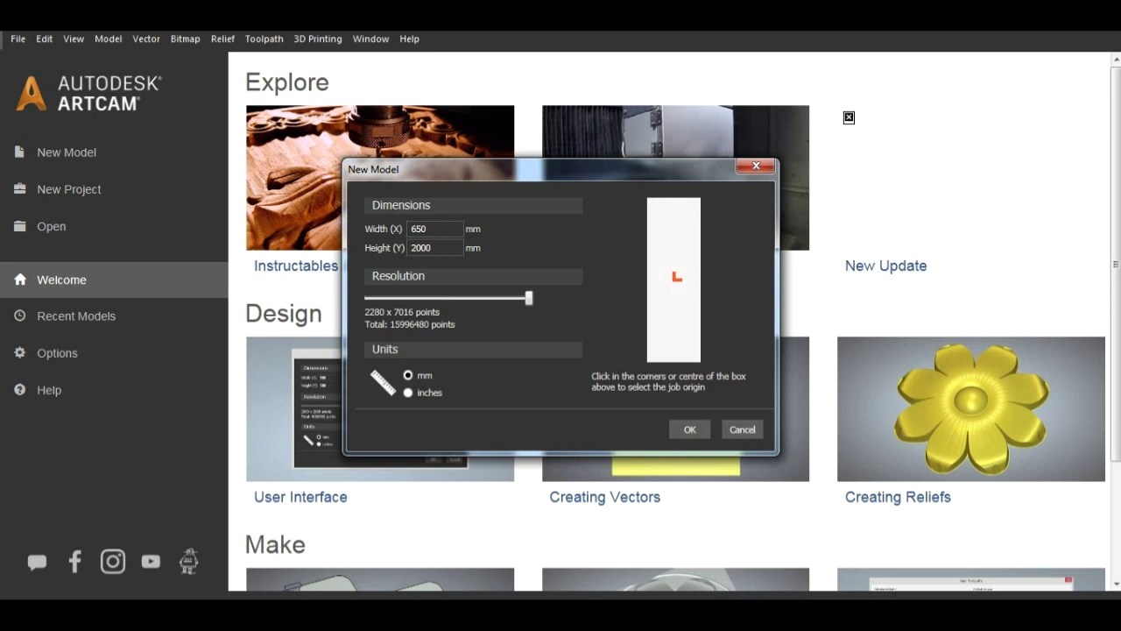
click(691, 429)
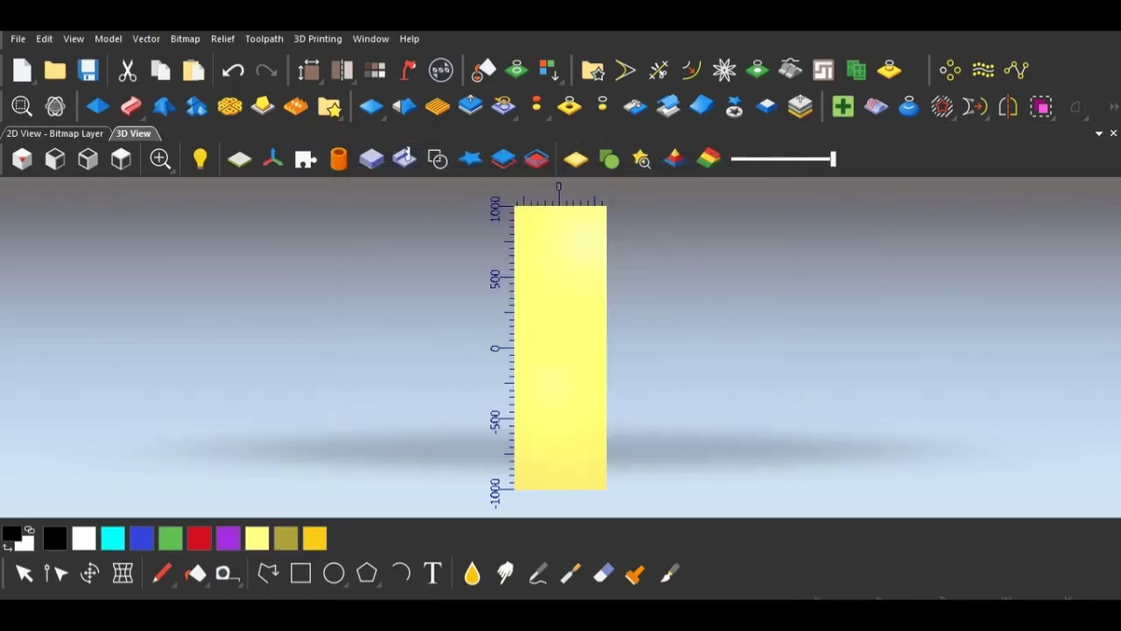
Open the Texture Relief tool for the blank model and show the whole model from above.
scroll(585, 363, up, 4)
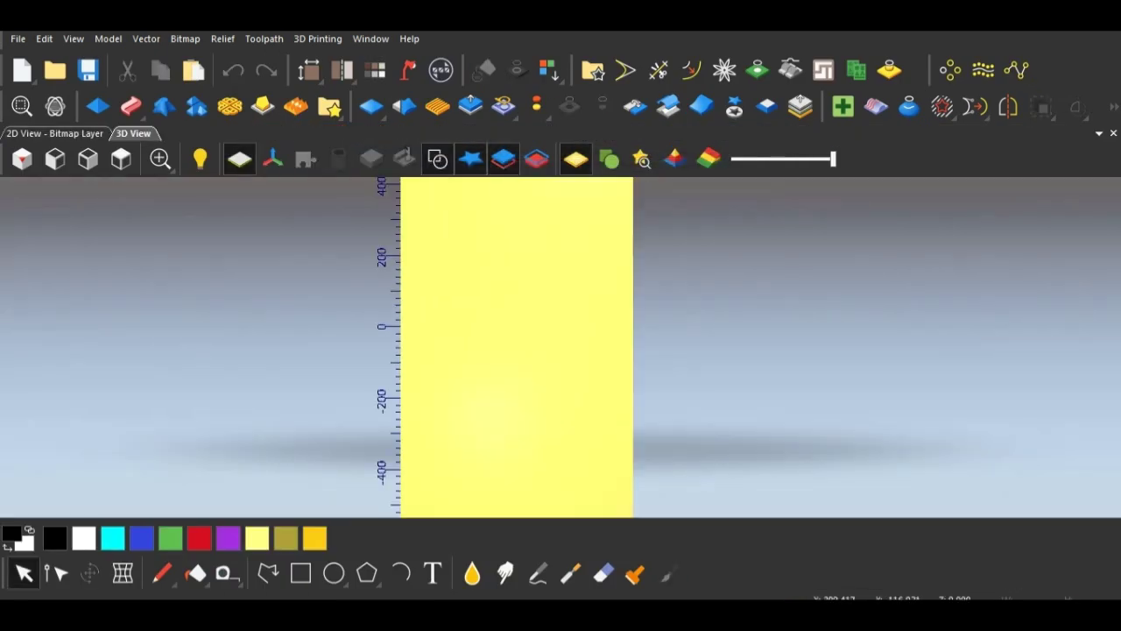
scroll(565, 355, down, 2)
scroll(529, 348, up, 2)
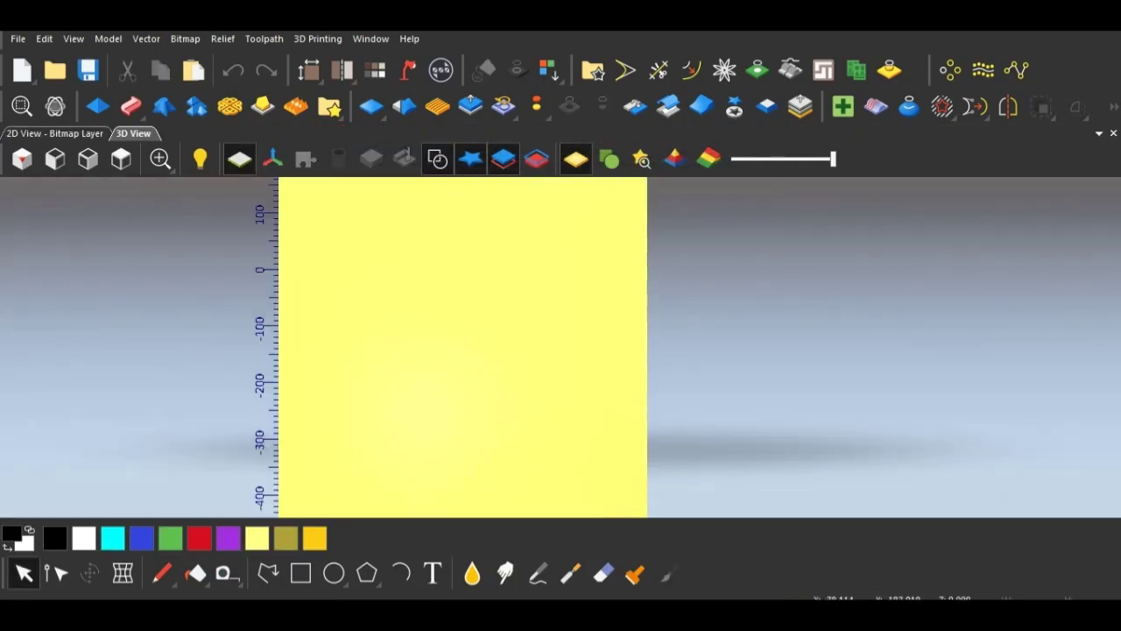
scroll(529, 348, up, 2)
scroll(529, 347, down, 2)
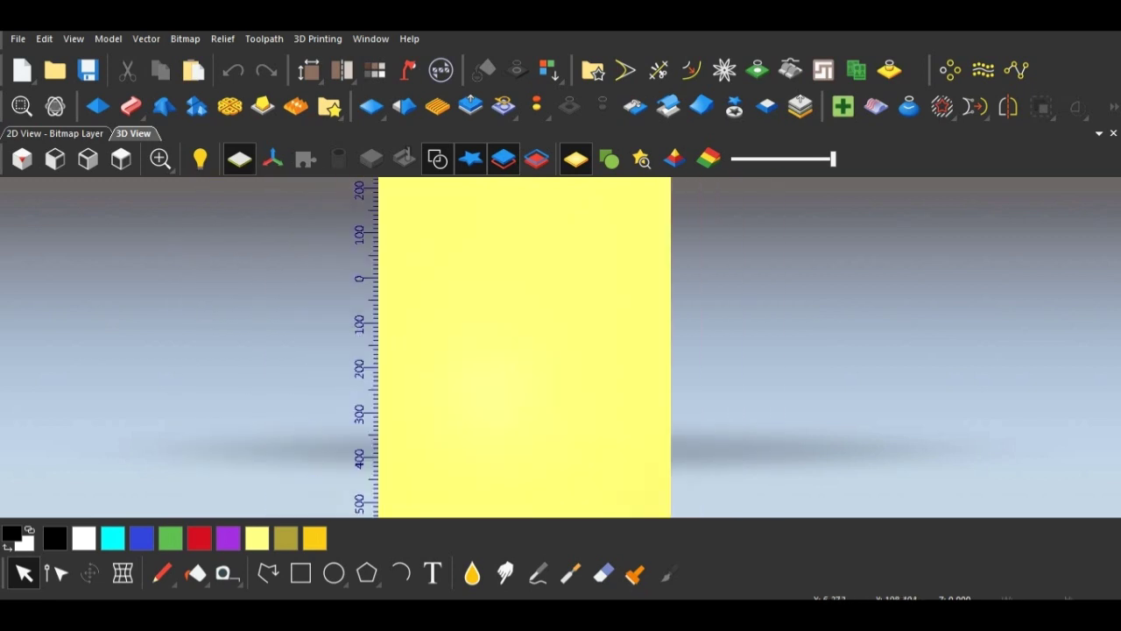
scroll(529, 348, down, 2)
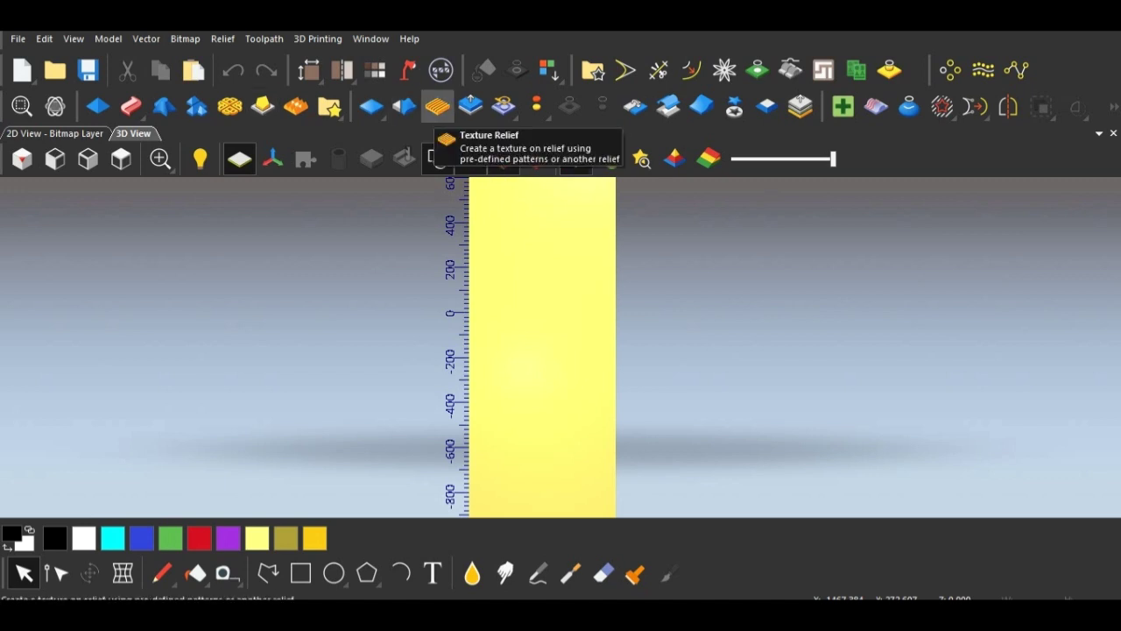
click(437, 106)
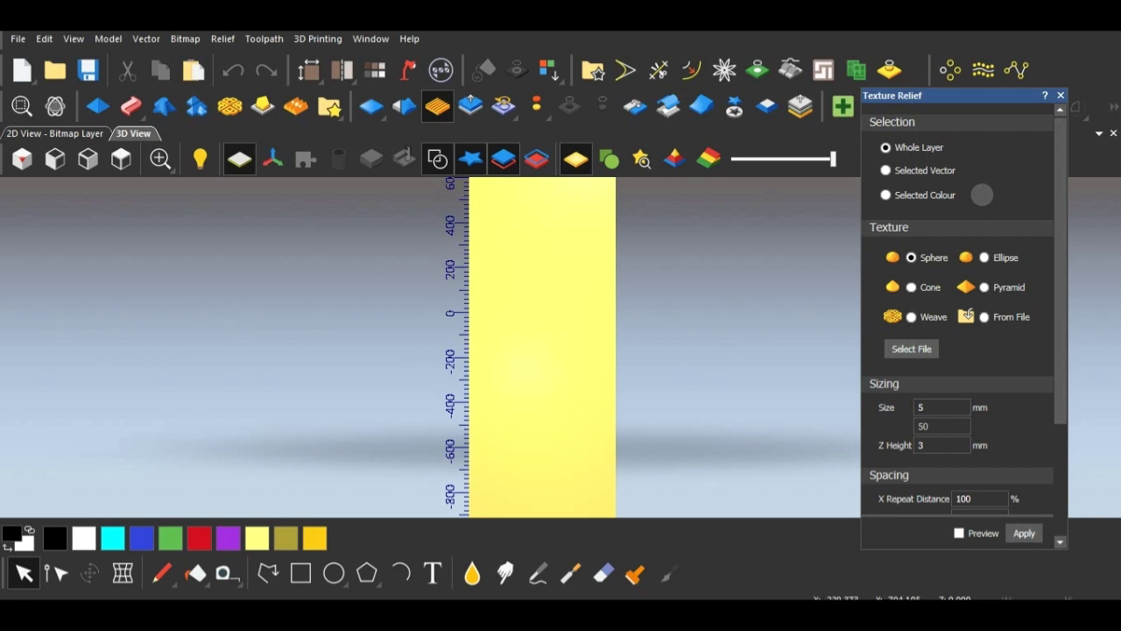
click(120, 159)
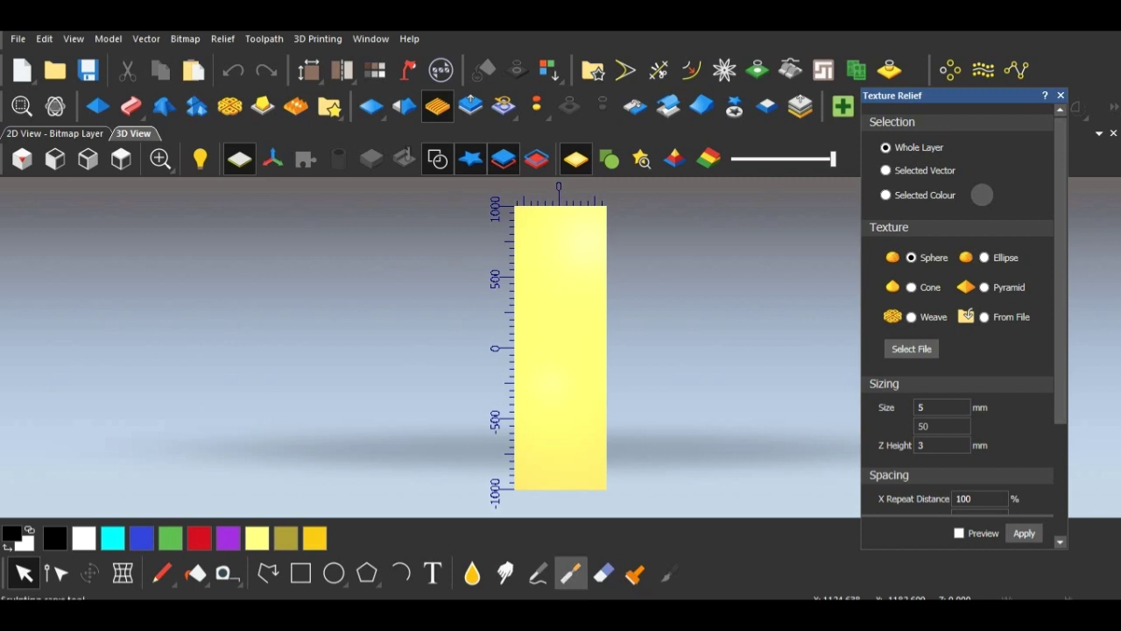
Switch to the ArtCAM session with the finished woven relief and examine its weave strips and crossings from several angles.
mouse_move(480, 615)
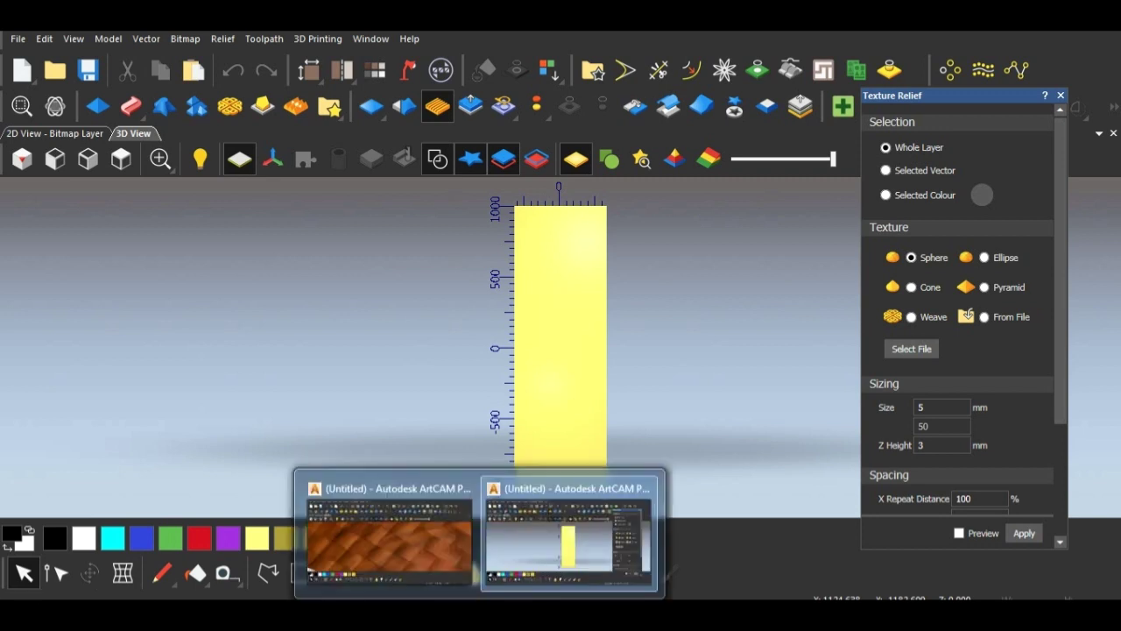
click(391, 537)
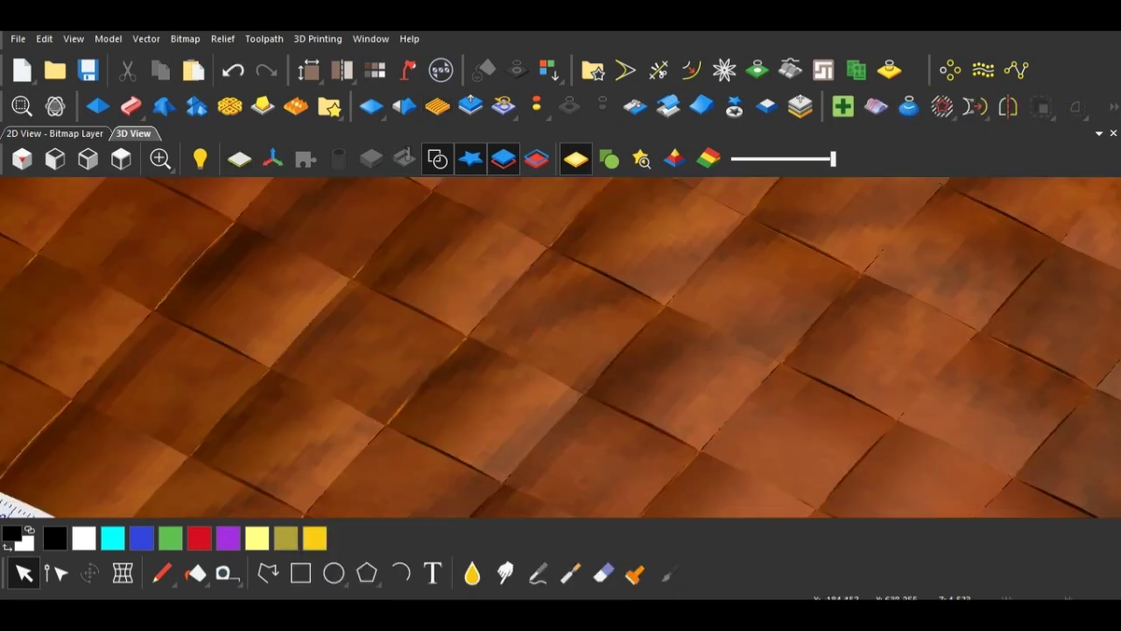
scroll(561, 347, down, 3)
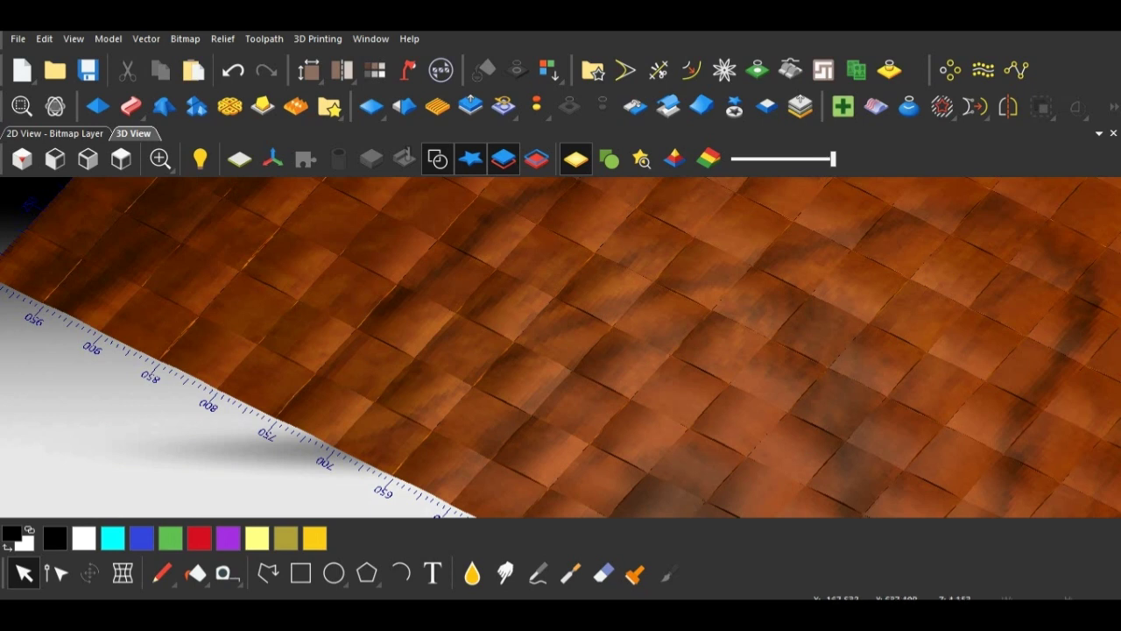
scroll(570, 355, up, 4)
drag(569, 355, 531, 355)
scroll(526, 341, up, 4)
scroll(560, 337, down, 2)
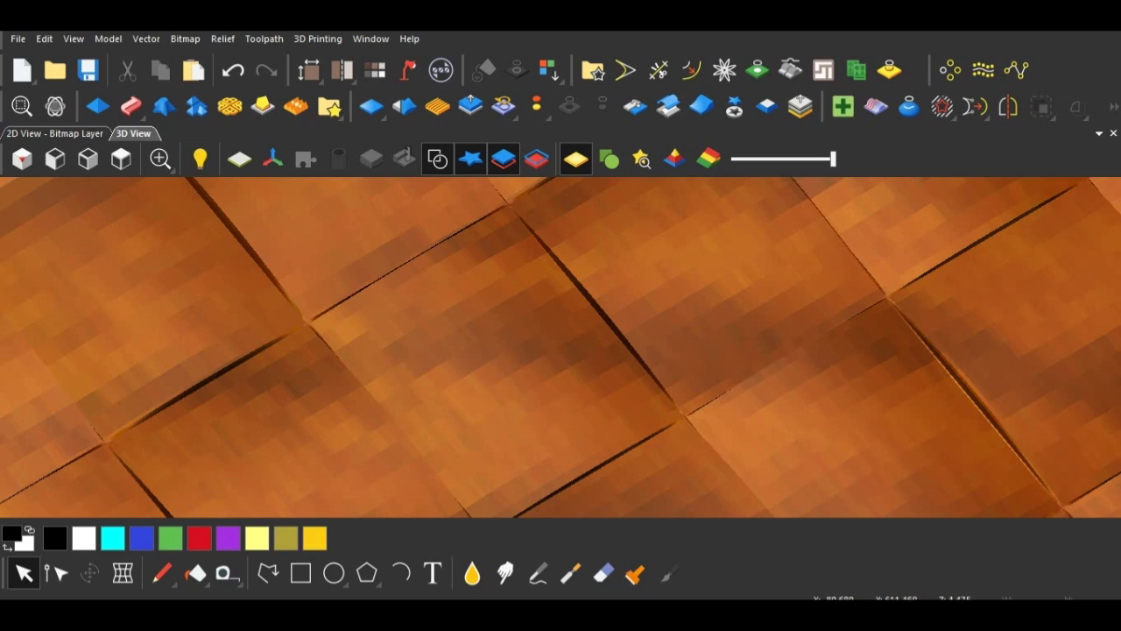
scroll(561, 347, down, 3)
scroll(710, 264, up, 1)
mouse_move(697, 205)
mouse_down()
mouse_move(679, 247)
mouse_move(698, 200)
mouse_move(689, 225)
mouse_up()
scroll(679, 247, up, 5)
scroll(689, 224, down, 5)
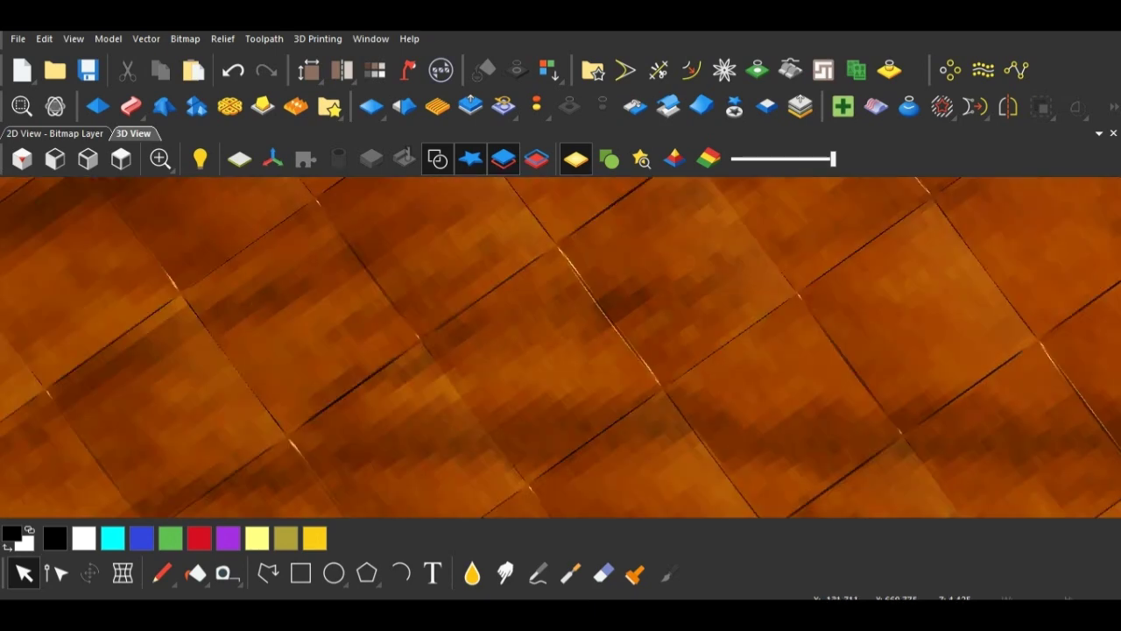
scroll(683, 219, down, 3)
mouse_move(447, 324)
mouse_down()
mouse_move(329, 333)
mouse_move(276, 303)
mouse_up()
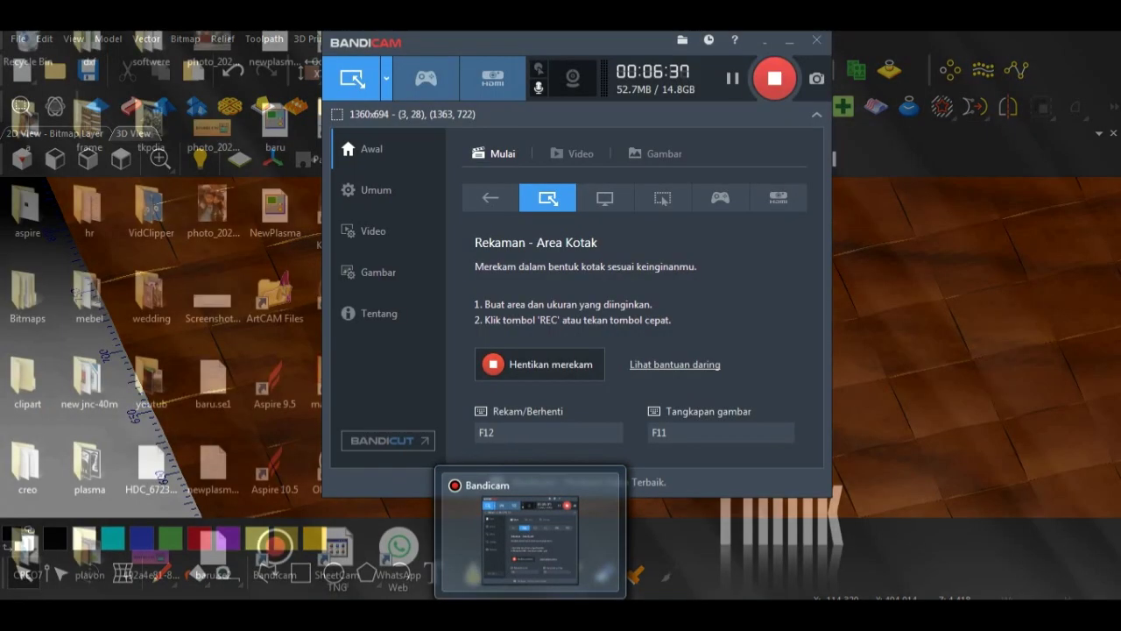
Return to the ArtCAM session with the blank model and choose Weave as the relief texture.
mouse_move(480, 614)
click(568, 534)
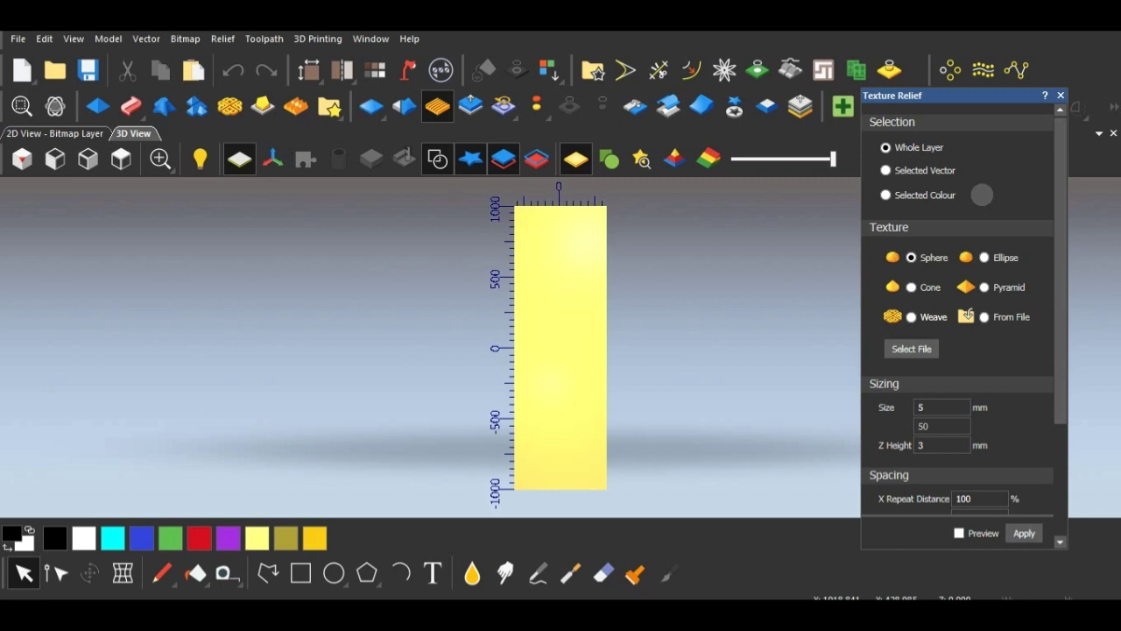
click(912, 317)
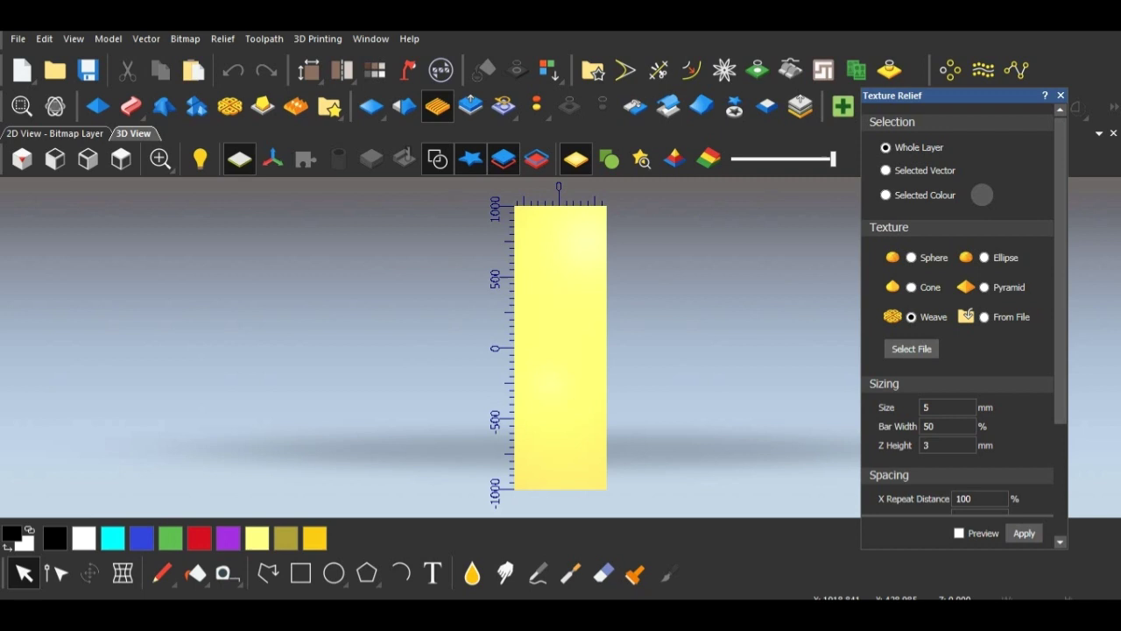
Set the weave texture's size to 100 mm and its bar width to 100%.
scroll(959, 333, down, 3)
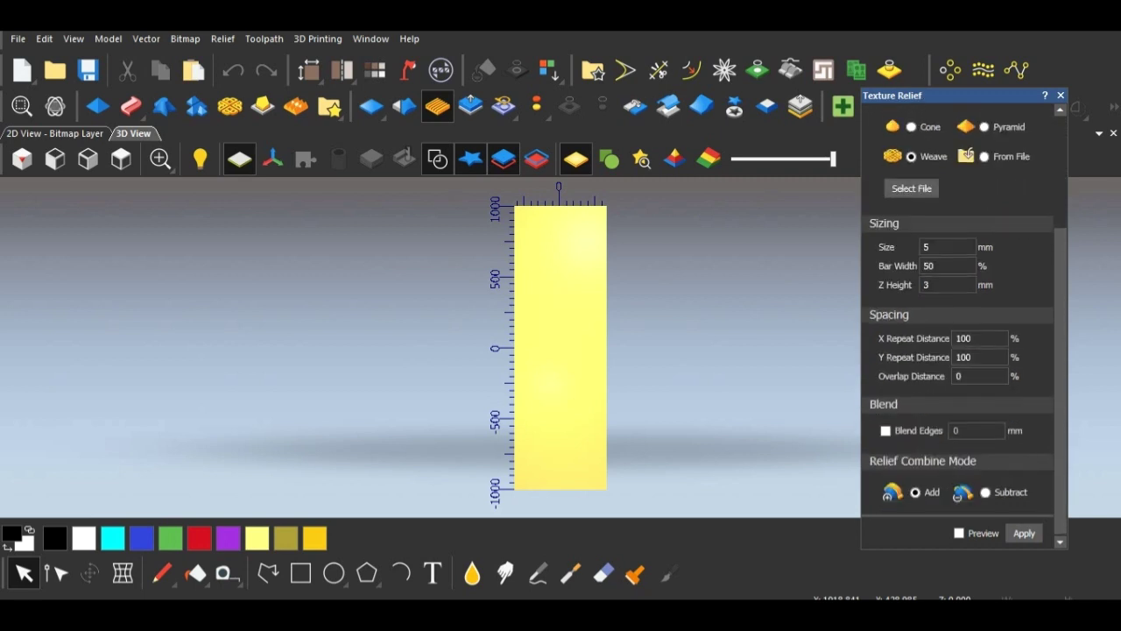
double_click(930, 247)
scroll(549, 244, up, 5)
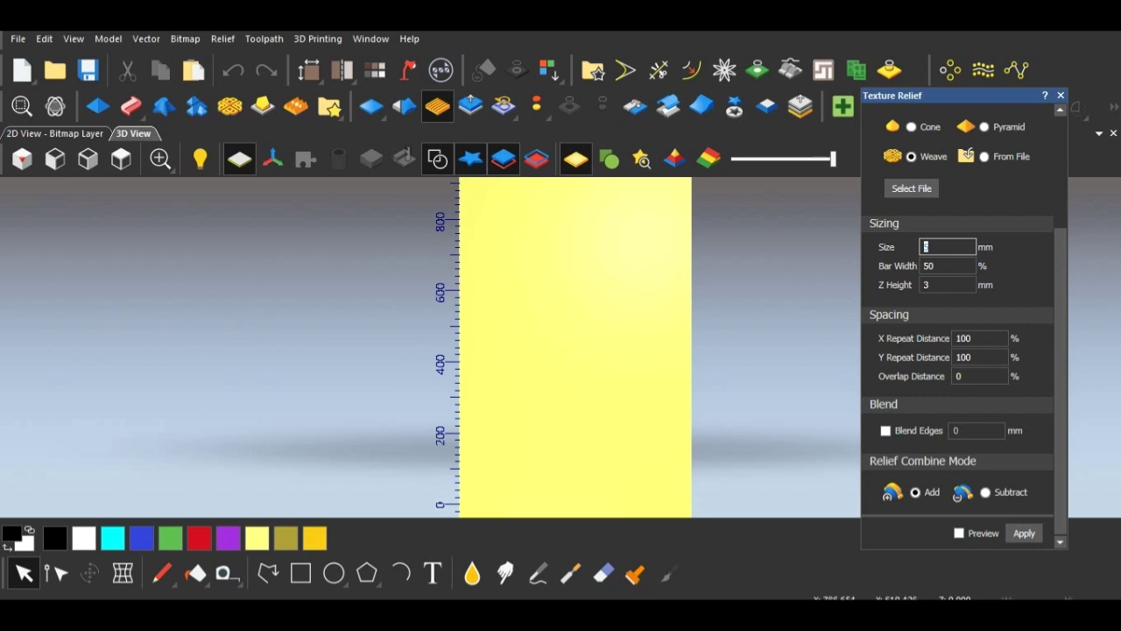
click(943, 247)
double_click(928, 247)
text(100)
key(Tab)
text(100)
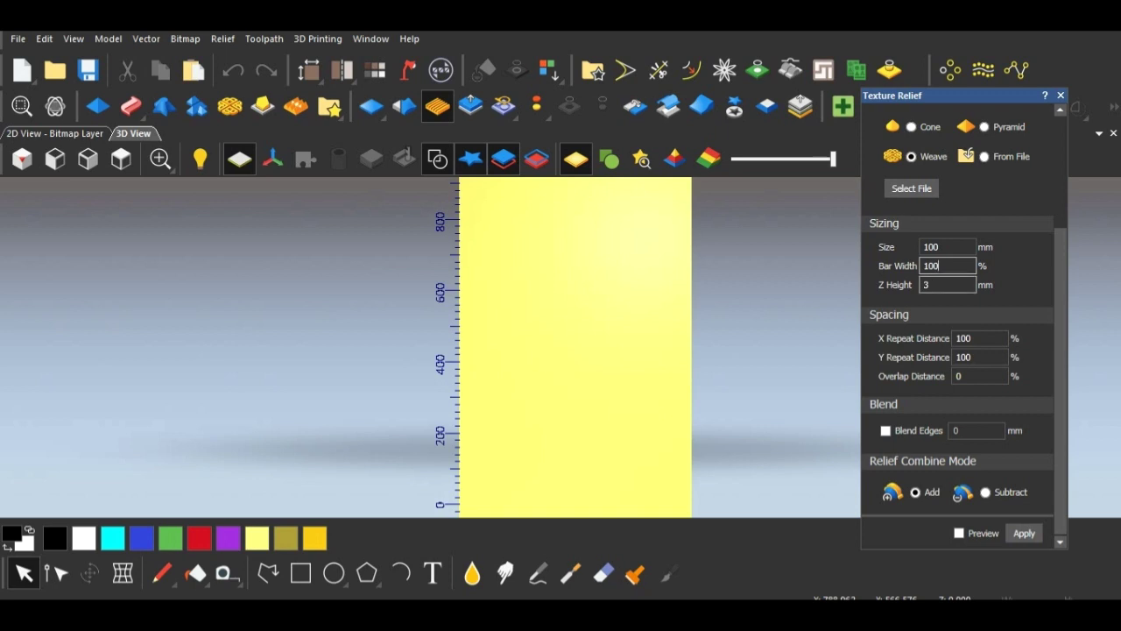
Set the weave texture's Z height to 5 mm and preview the pattern on the model, checking it up close.
key(Tab)
text(5)
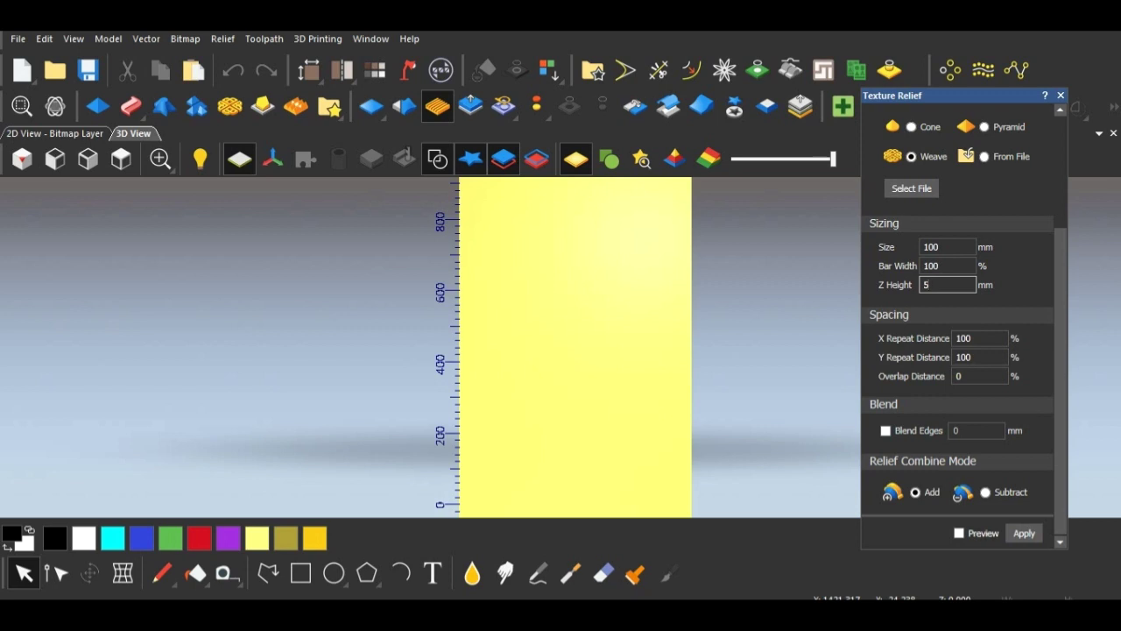
click(960, 532)
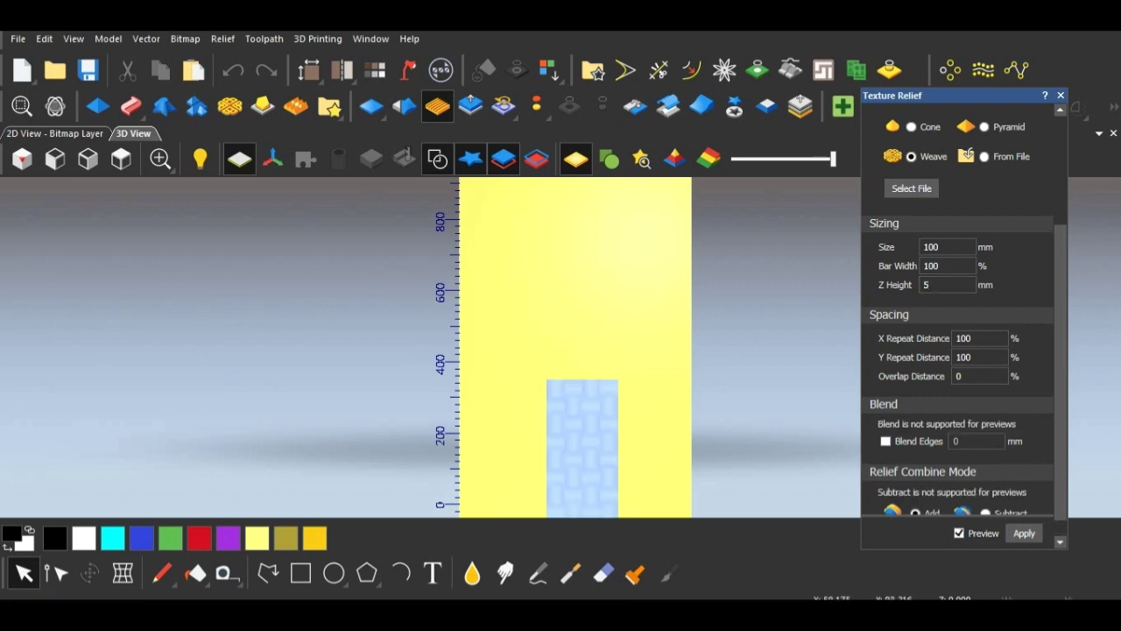
scroll(593, 460, up, 5)
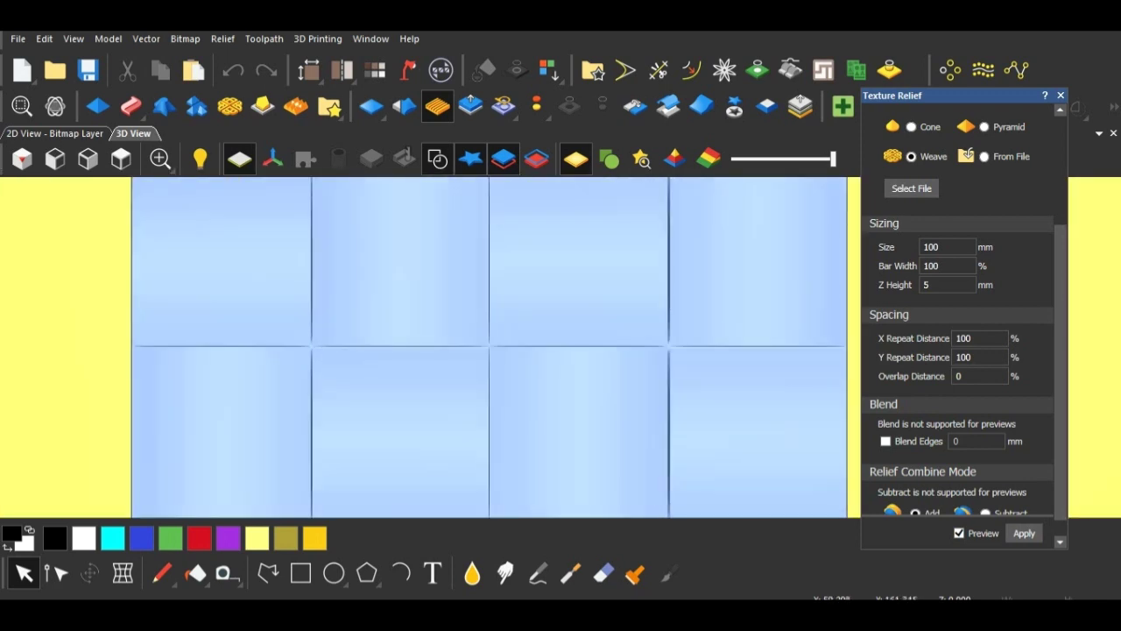
scroll(538, 346, down, 5)
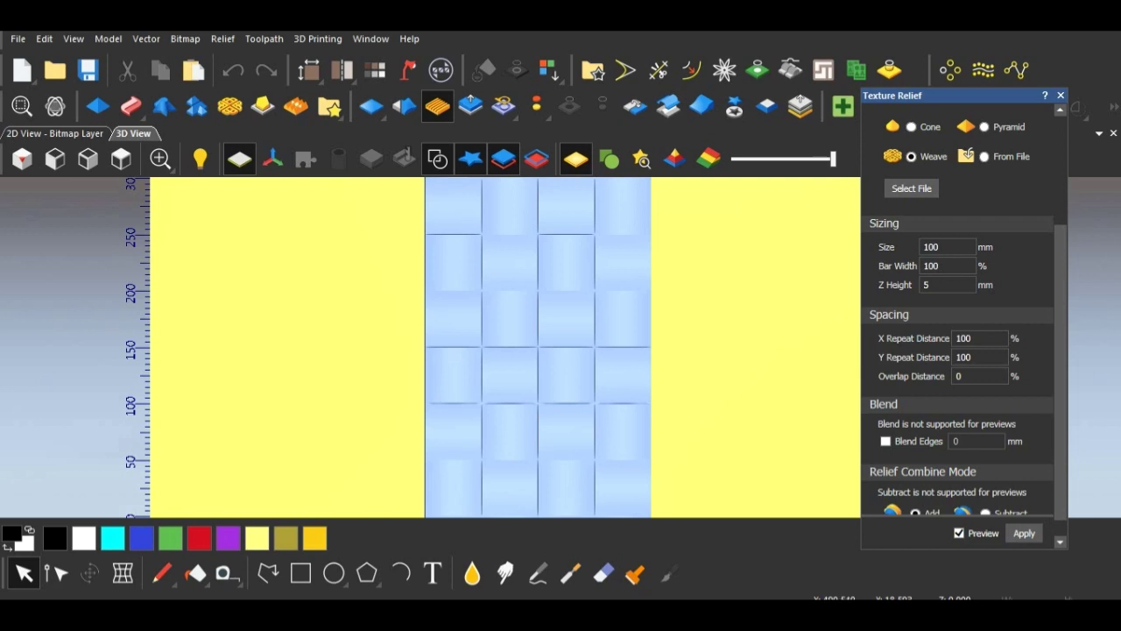
Turn off the texture preview, apply the weave to the relief in Add mode and close the Texture Relief tool.
click(960, 533)
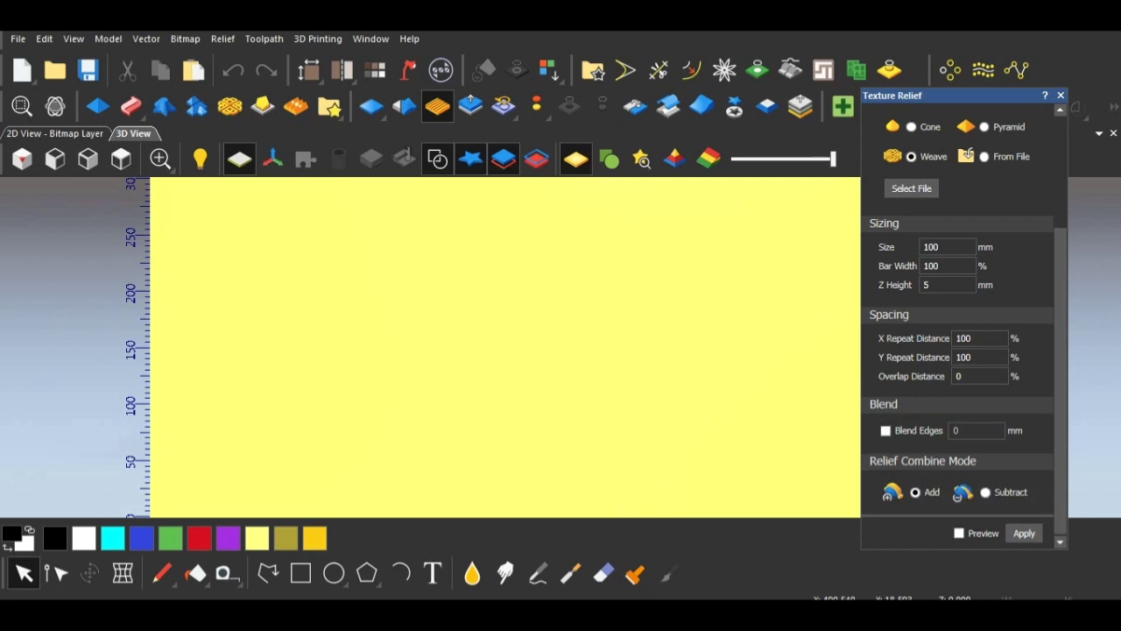
click(1024, 533)
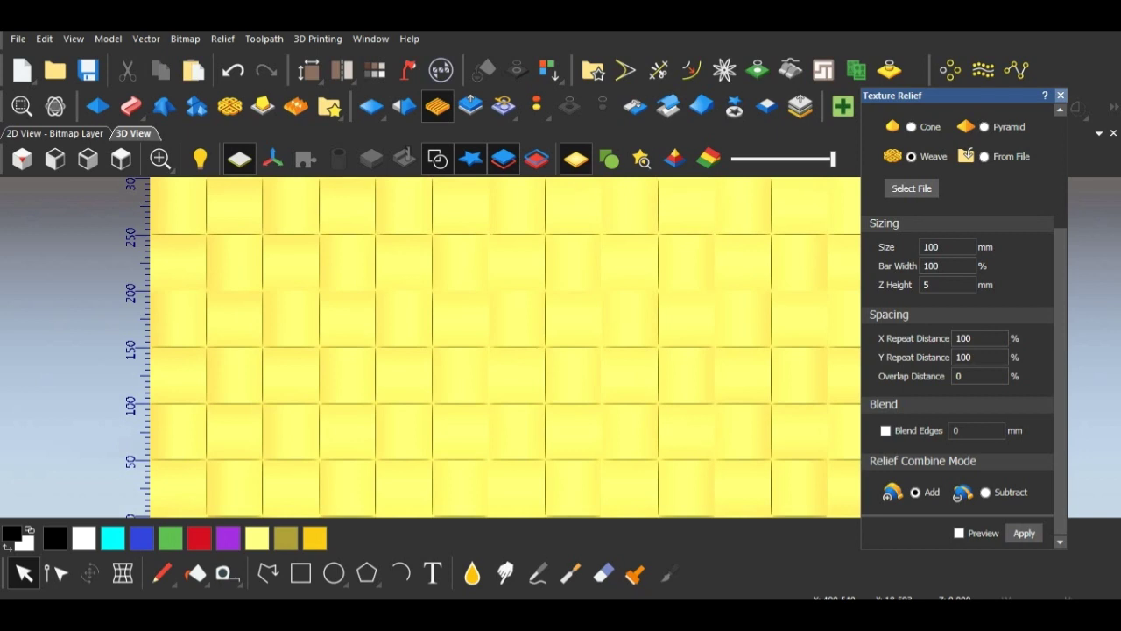
click(1061, 96)
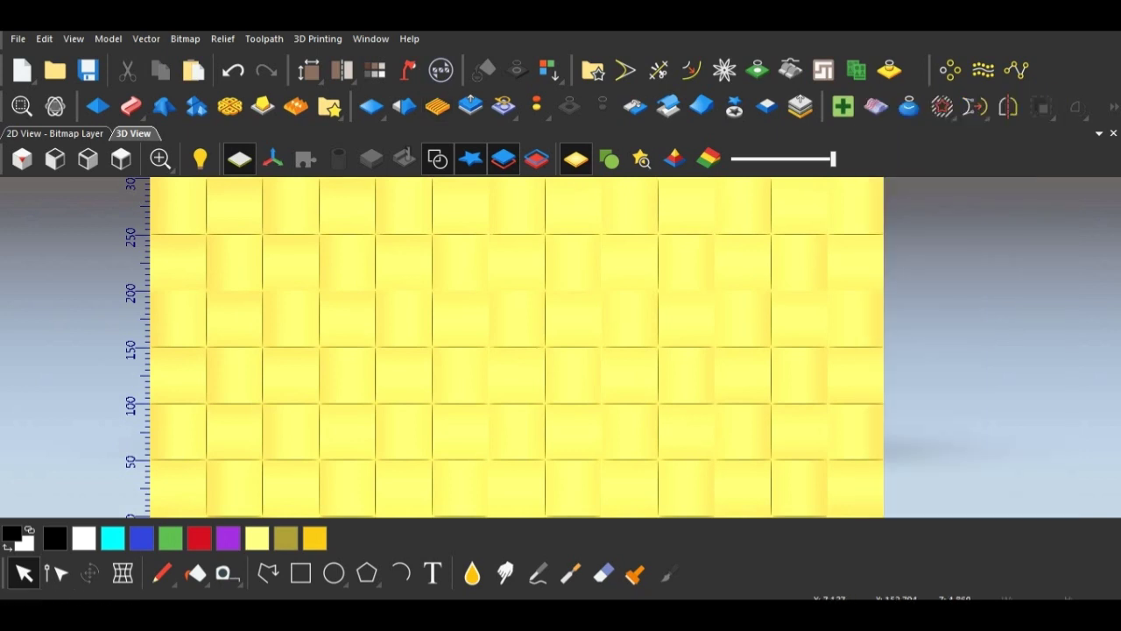
Examine the applied weave relief from above and at tilted angles, both up close and across the wider panel.
scroll(525, 344, up, 5)
scroll(557, 345, down, 5)
scroll(486, 406, up, 6)
mouse_move(526, 377)
mouse_down()
mouse_move(548, 250)
mouse_move(526, 376)
mouse_up()
scroll(524, 393, down, 6)
drag(665, 393, 673, 328)
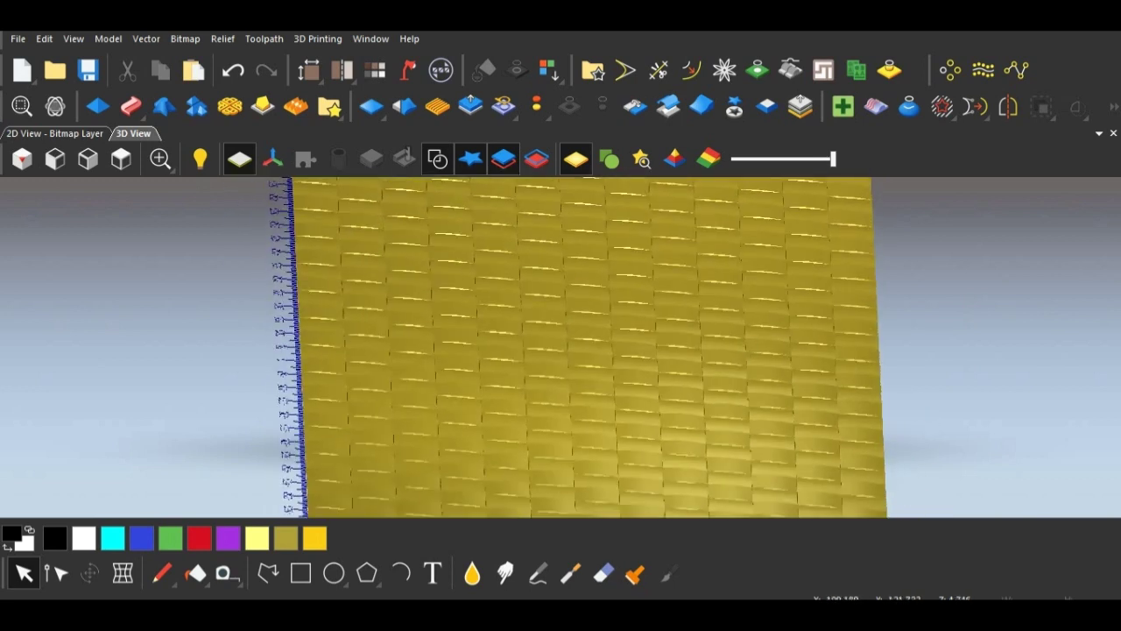
scroll(604, 350, up, 6)
drag(605, 350, 661, 394)
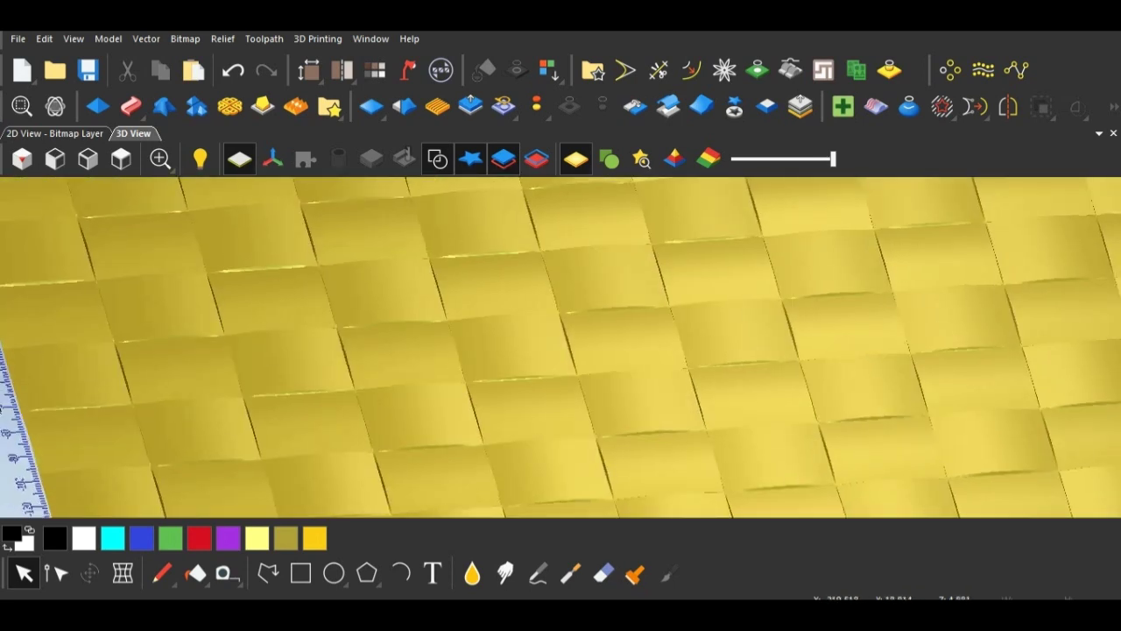
scroll(561, 348, up, 2)
drag(552, 350, 569, 350)
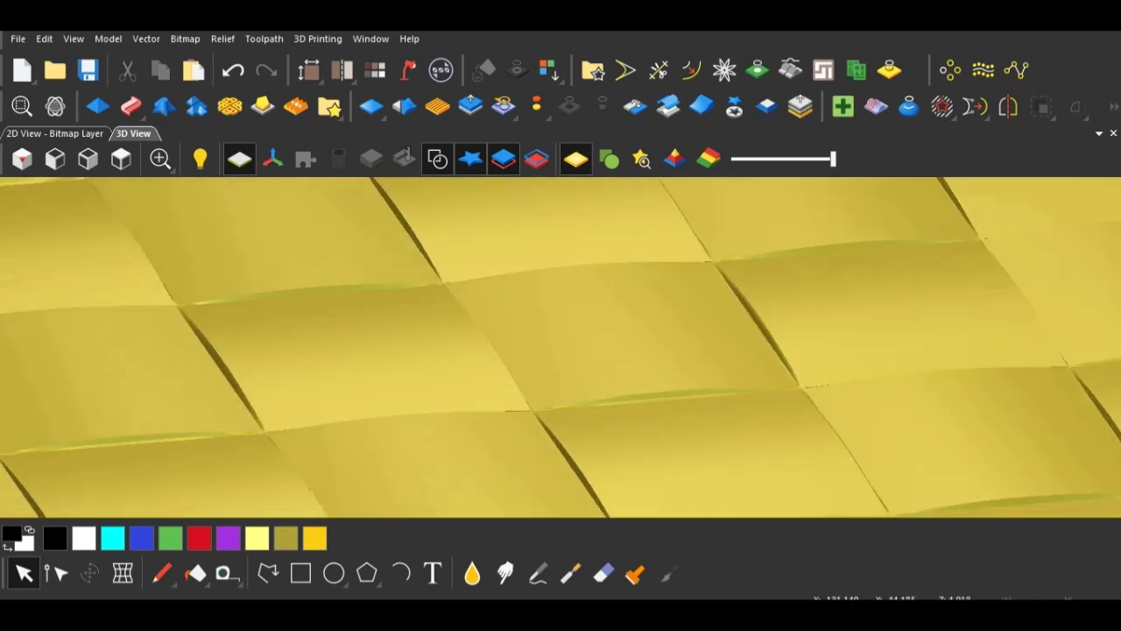
scroll(561, 347, down, 3)
scroll(561, 347, up, 4)
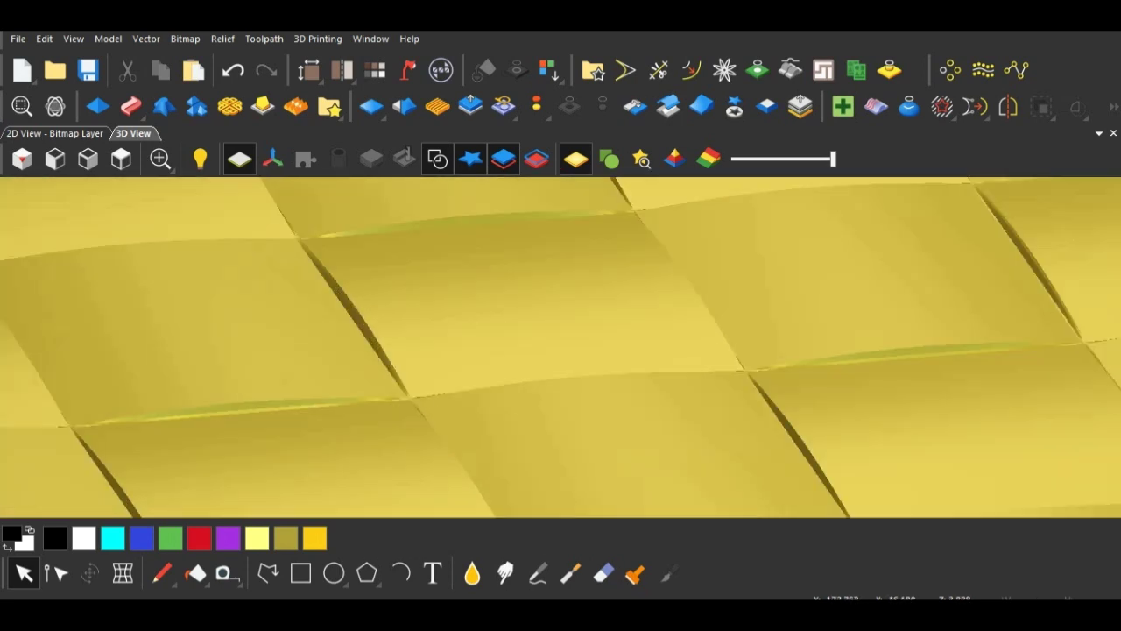
drag(561, 351, 491, 381)
scroll(561, 347, down, 4)
scroll(560, 347, down, 3)
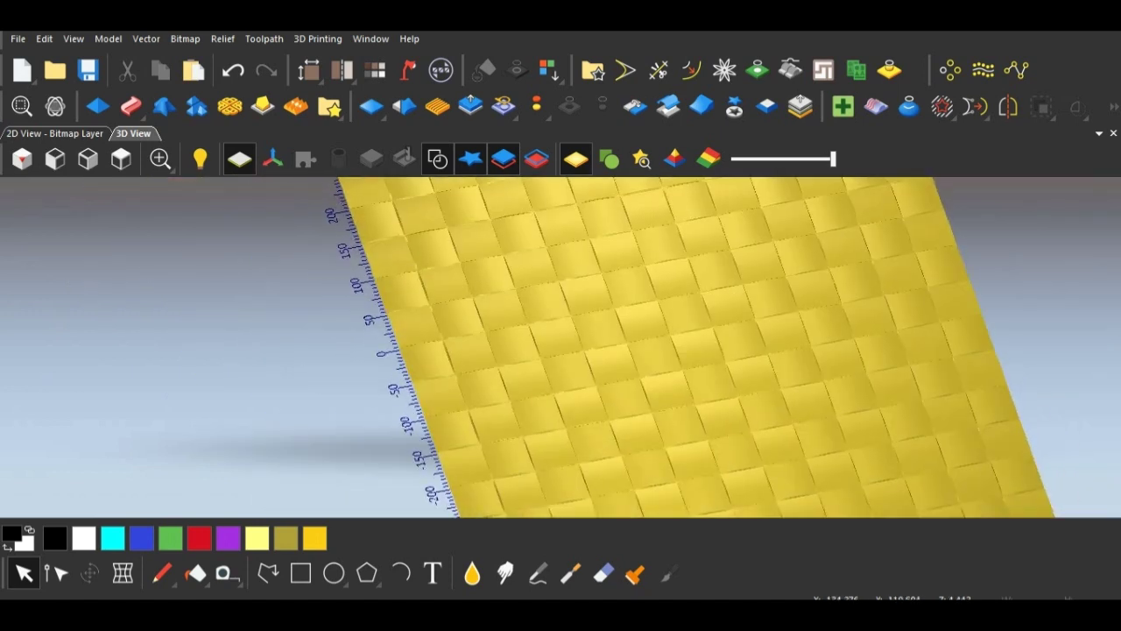
scroll(560, 347, up, 3)
scroll(561, 347, down, 4)
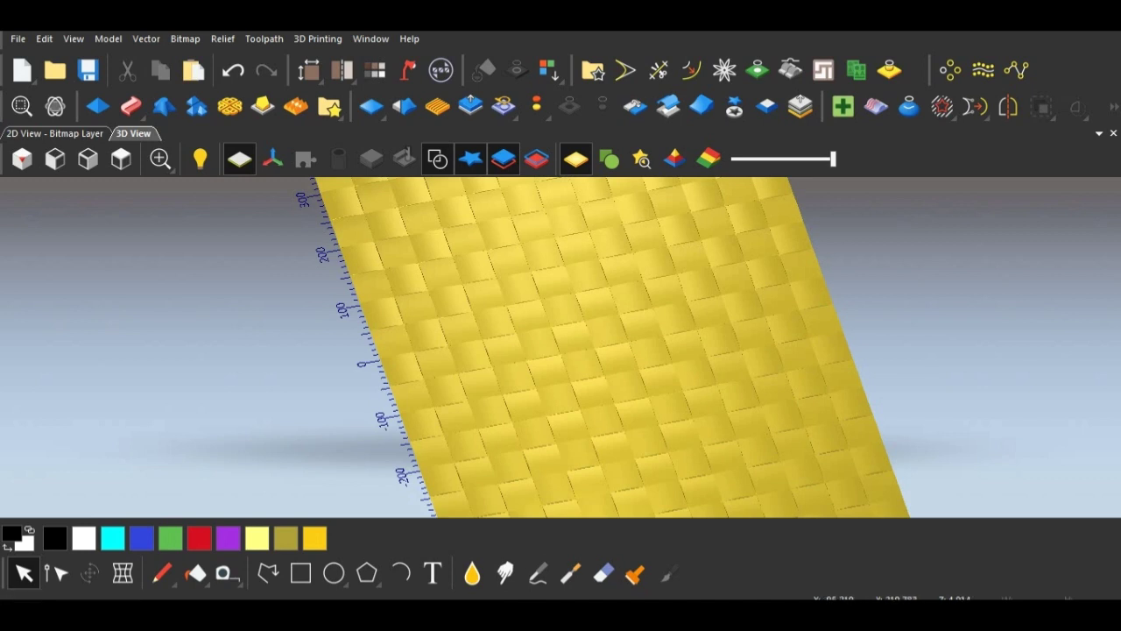
scroll(561, 346, down, 3)
scroll(561, 346, up, 5)
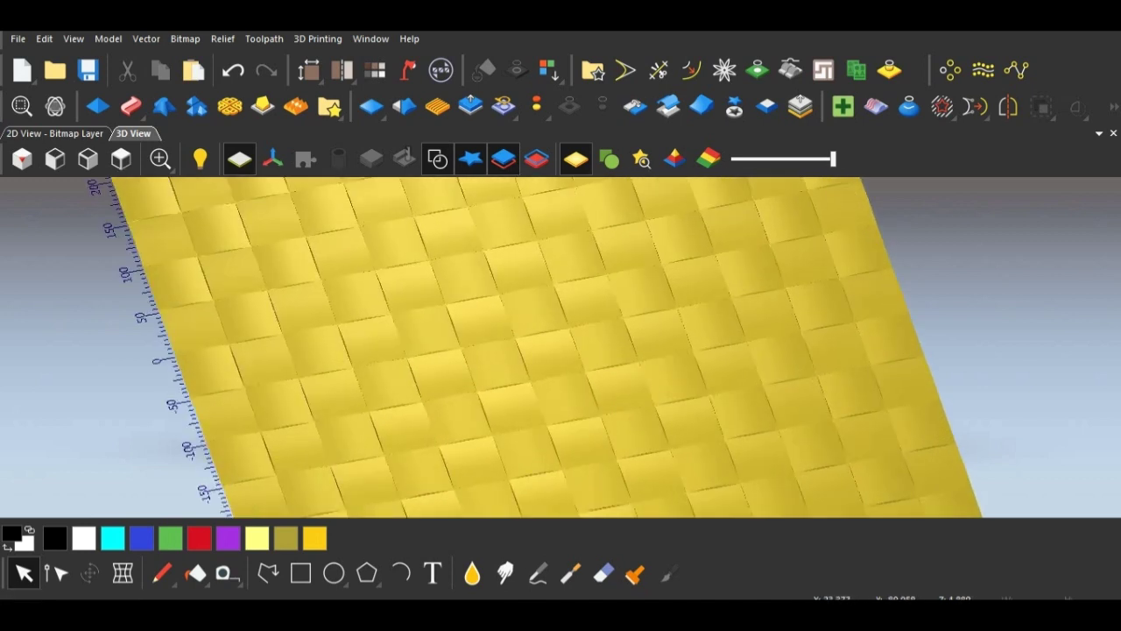
Inspect the raised strip edges and the corner junctions between weave tiles closely from oblique angles.
drag(561, 346, 534, 290)
scroll(561, 347, up, 3)
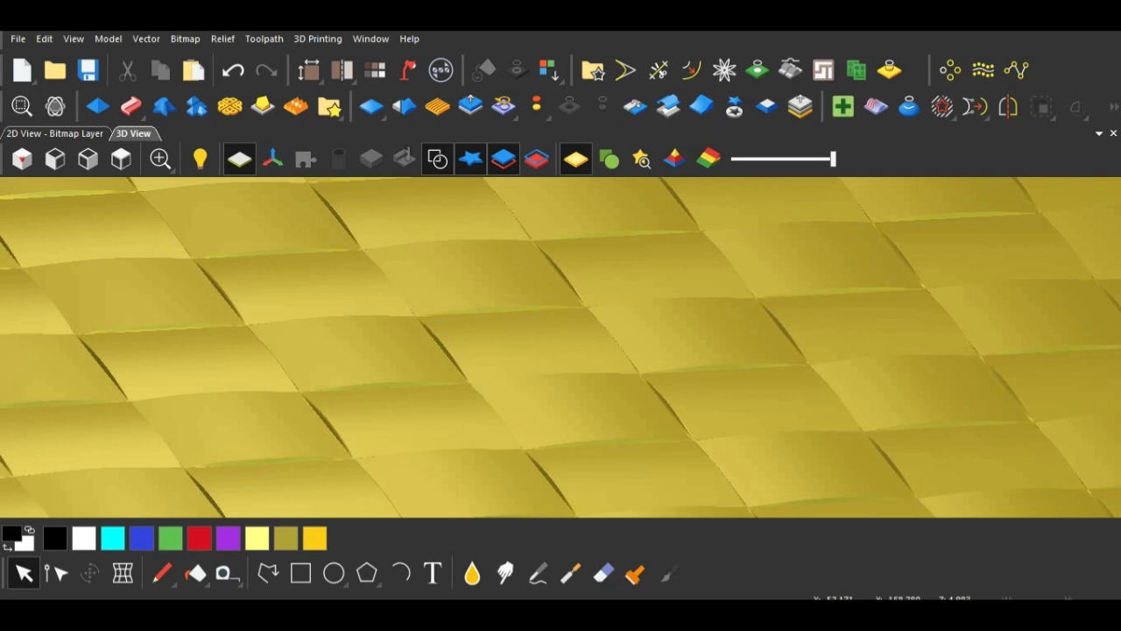
scroll(560, 347, down, 4)
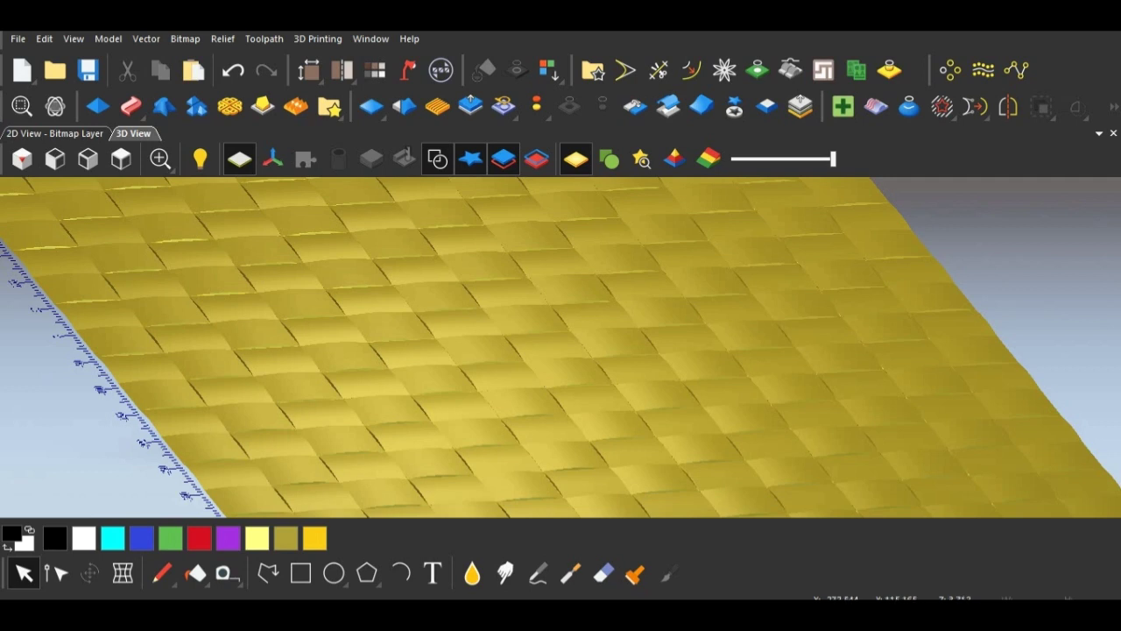
scroll(561, 347, up, 5)
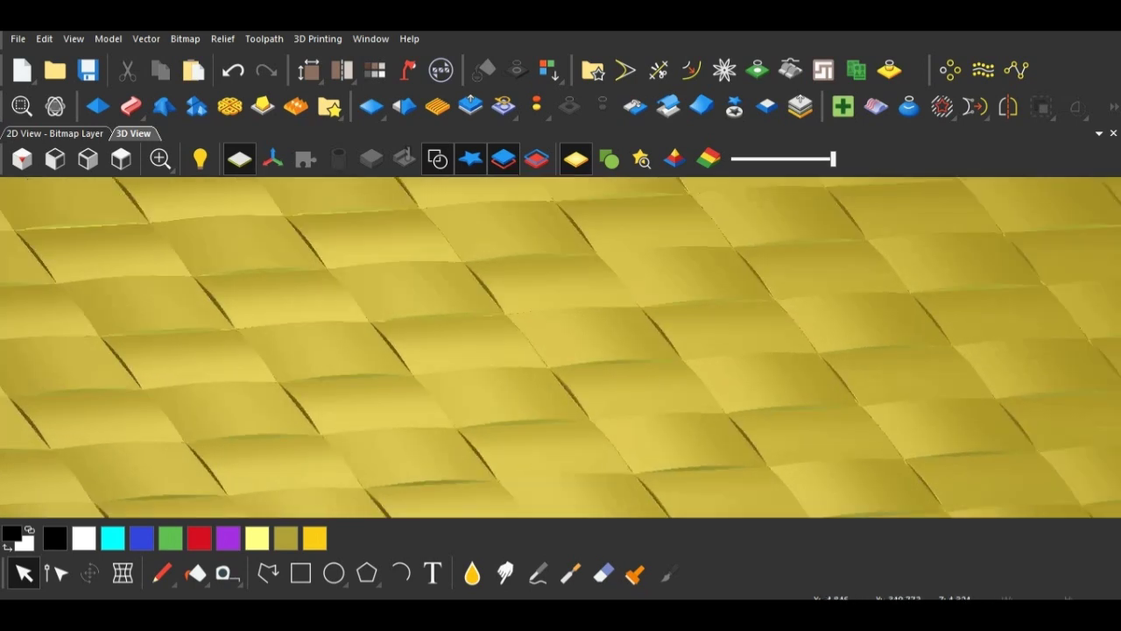
scroll(561, 346, down, 2)
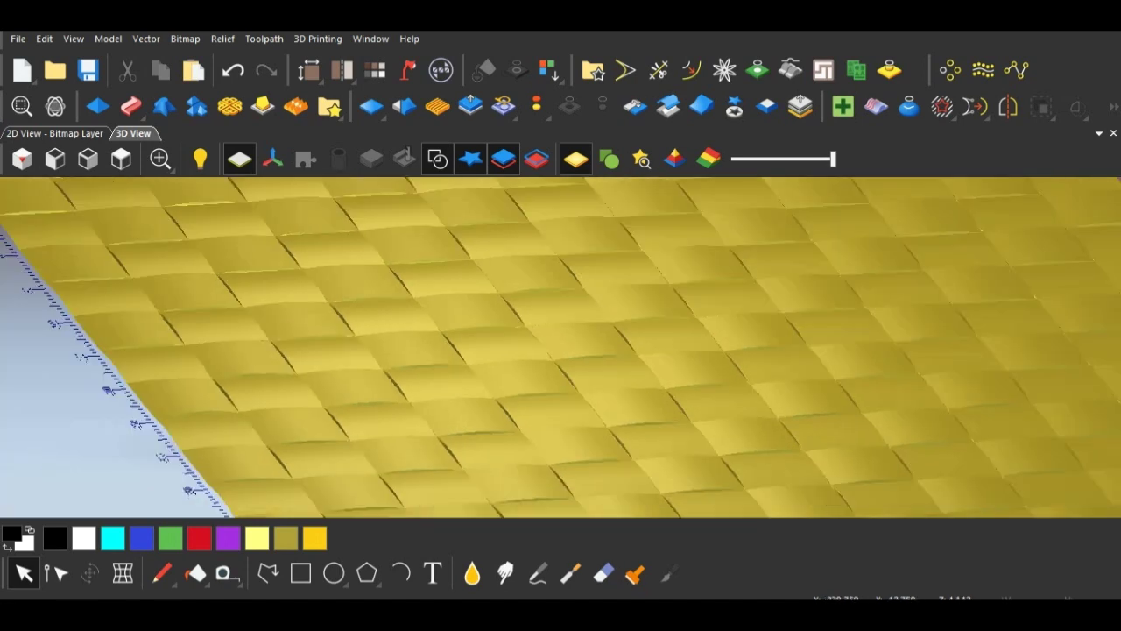
scroll(560, 347, up, 3)
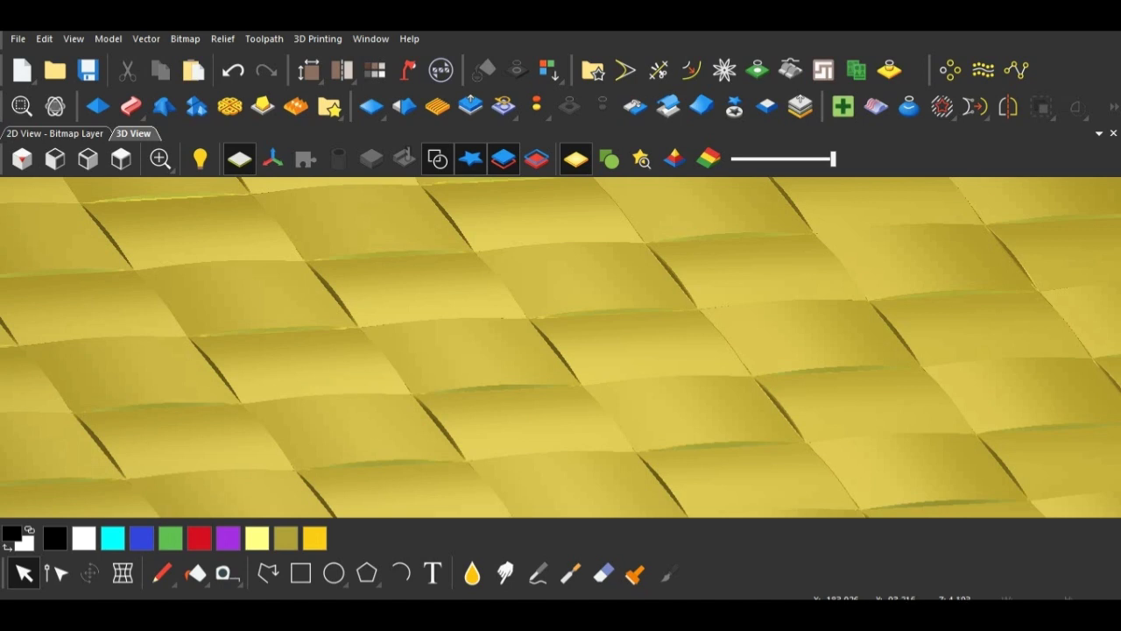
scroll(561, 347, up, 3)
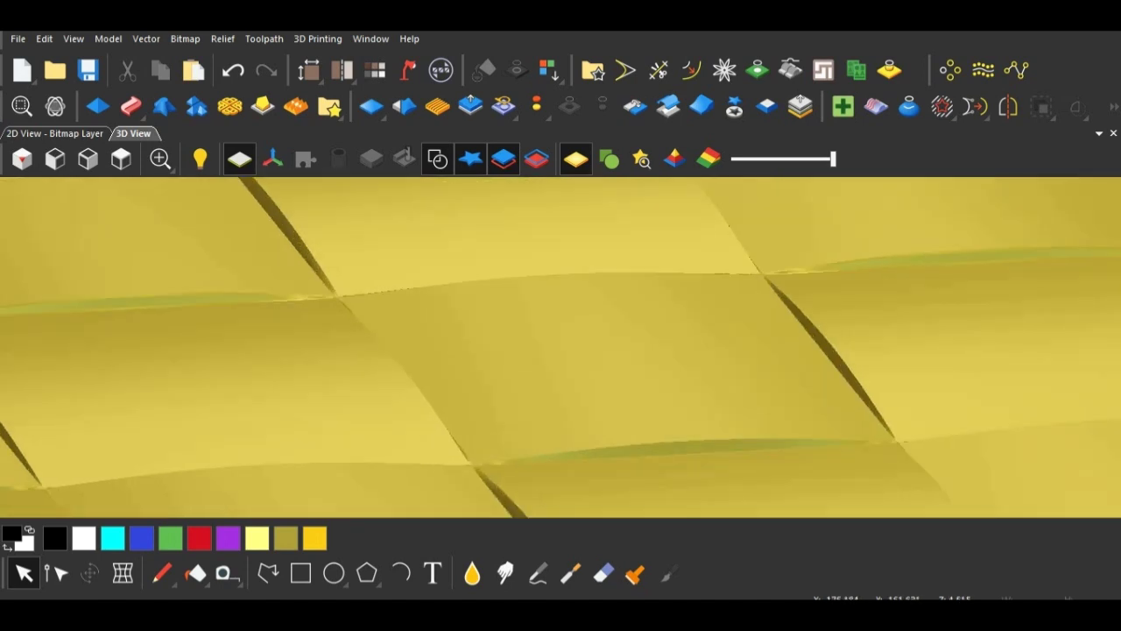
scroll(560, 347, down, 2)
drag(525, 347, 613, 351)
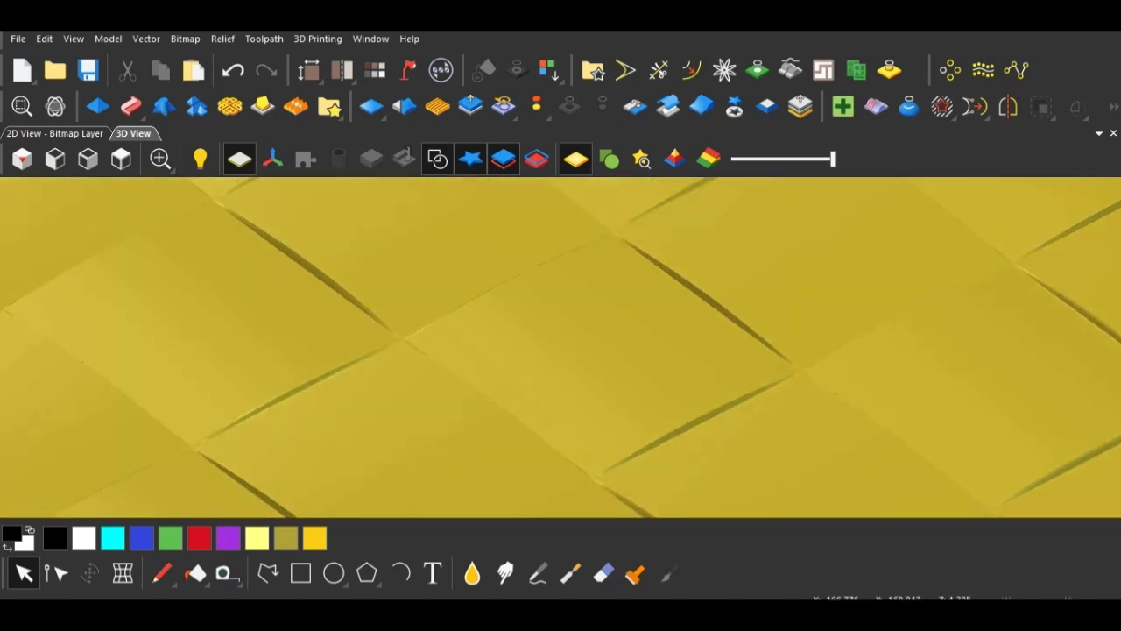
scroll(561, 347, up, 3)
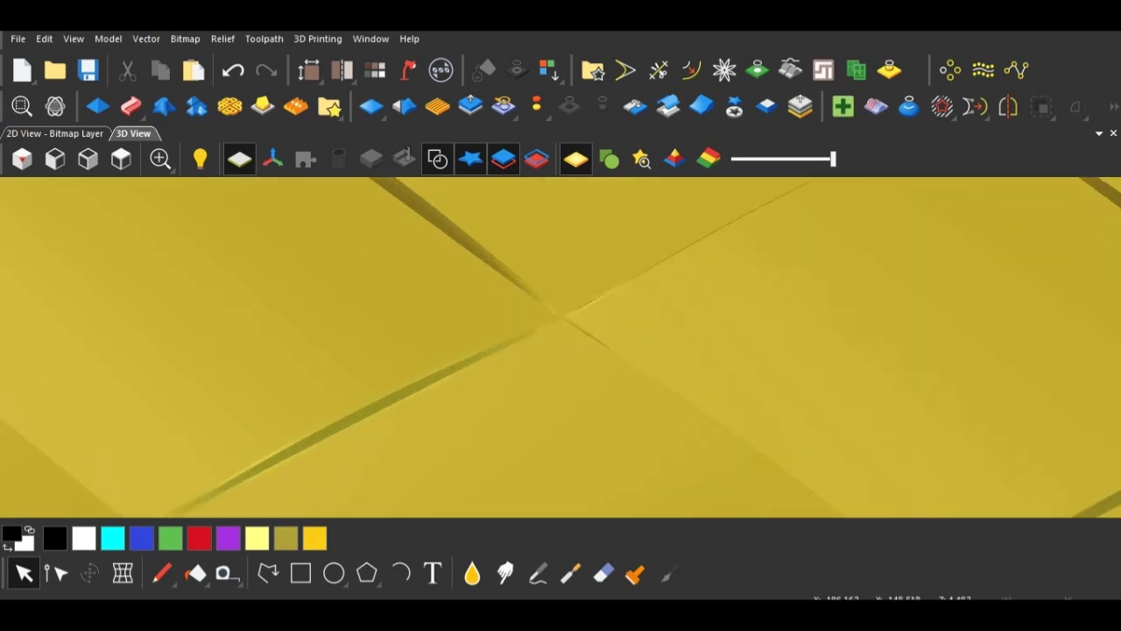
scroll(561, 347, down, 7)
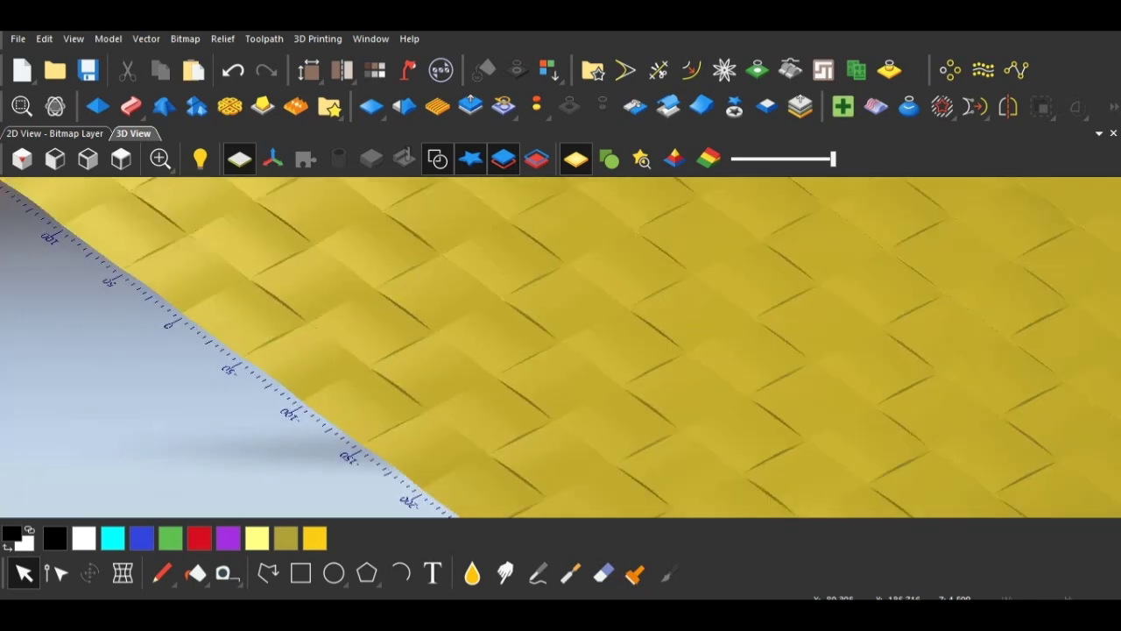